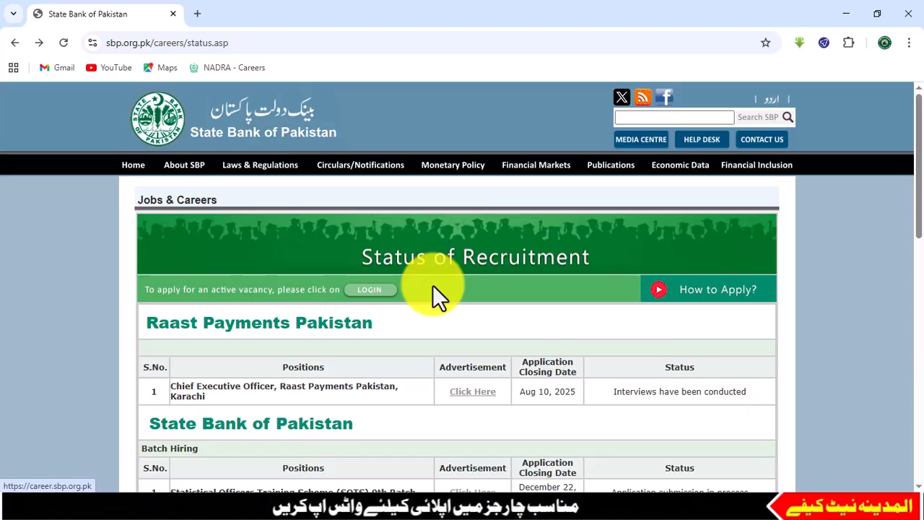
Open a new blank browser tab beside the State Bank Status of Recruitment page.
scroll(435, 292, "down", 1)
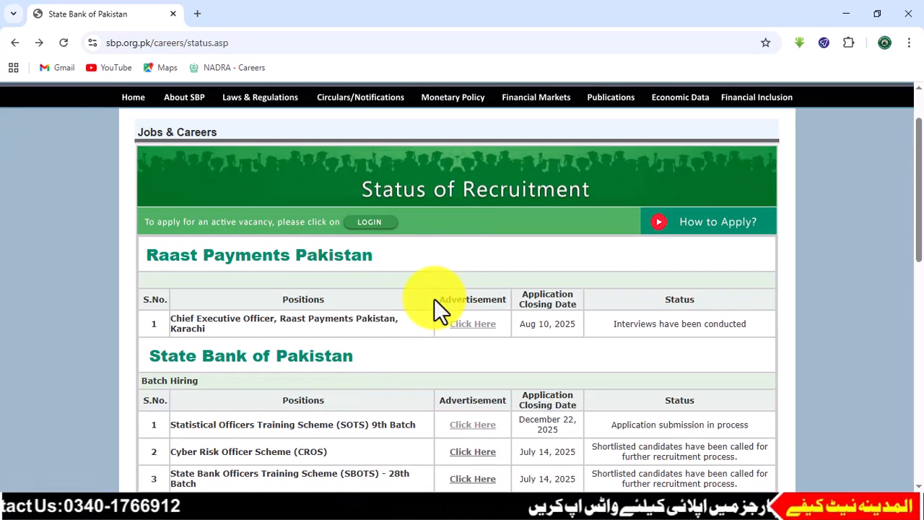
scroll(429, 300, "up", 1)
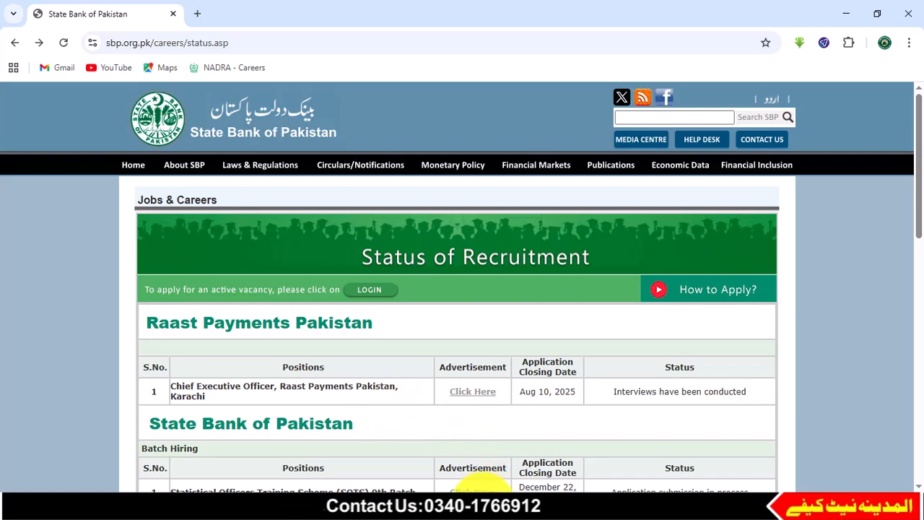
left_click(197, 14)
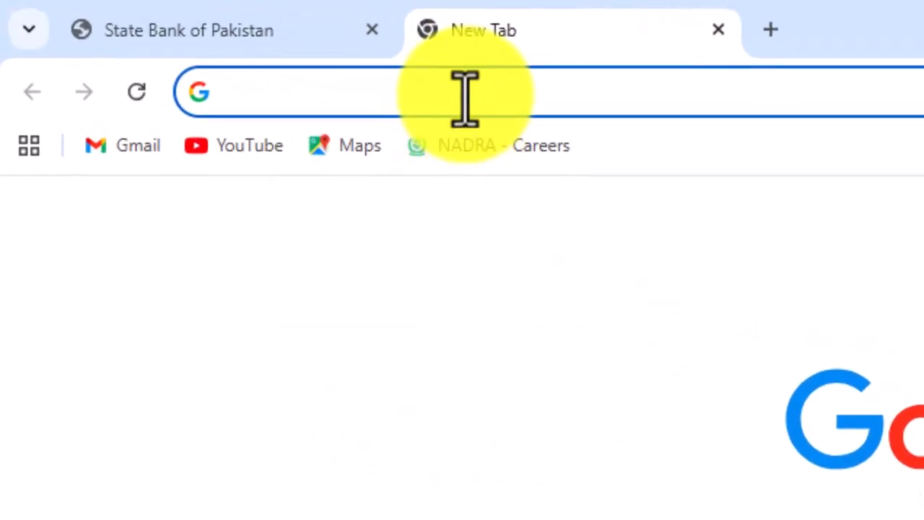
Close the extra New Tab, leaving only the State Bank Status of Recruitment page.
left_click(225, 23)
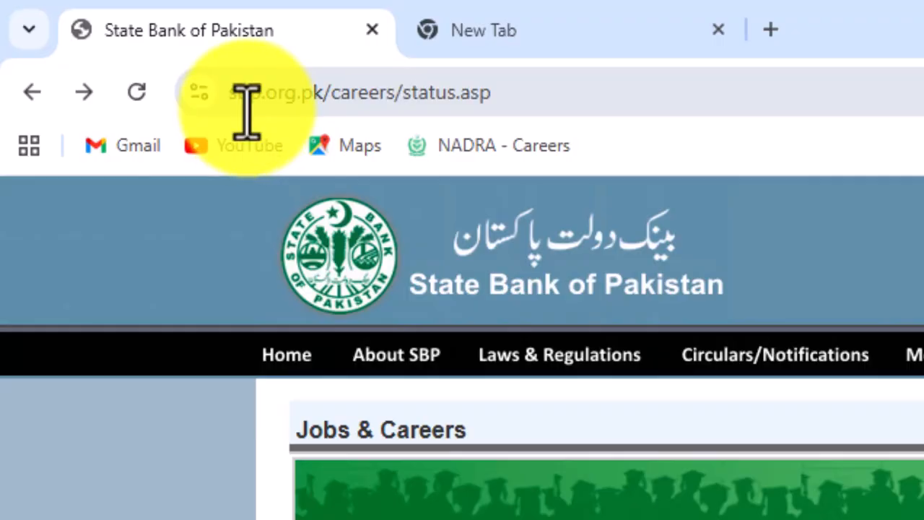
left_click(553, 43)
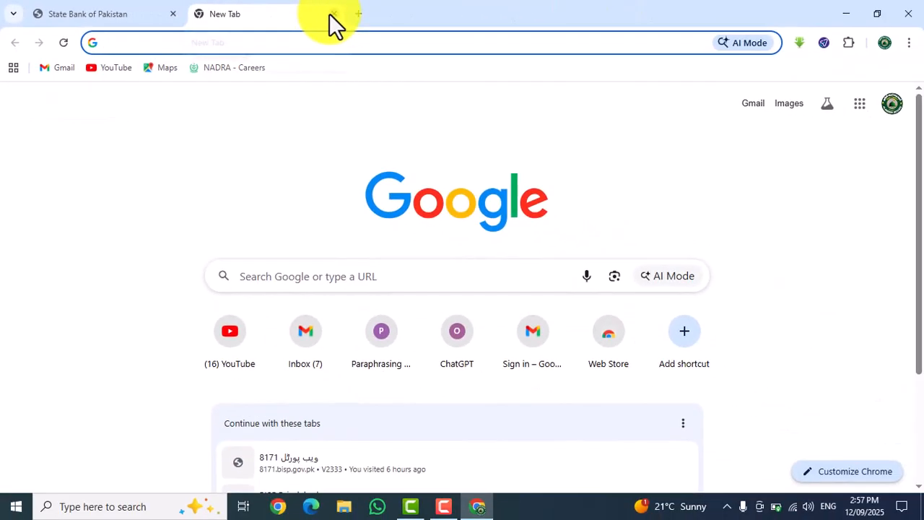
left_click(332, 13)
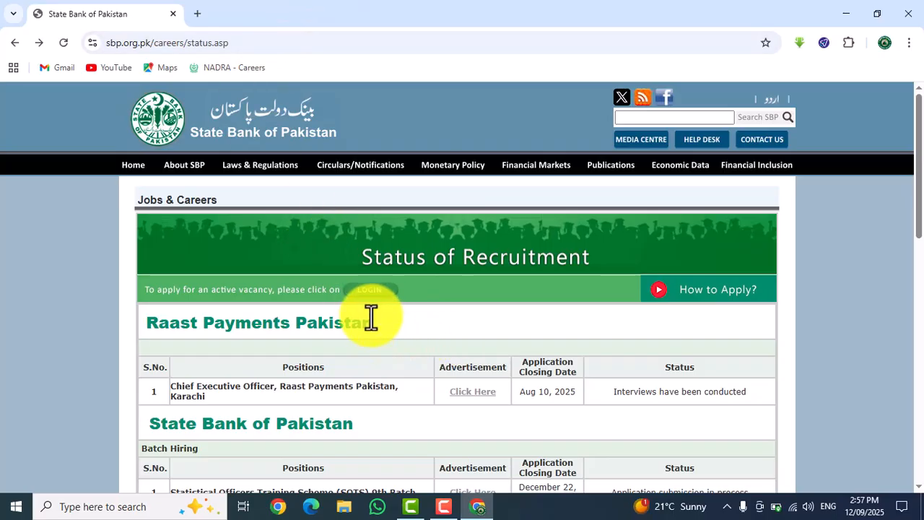
Scroll down to the Batch Hiring table listing SOTS 9th Batch, closing December 22, 2025.
scroll(374, 315, "down", 1)
scroll(374, 315, "down", 2)
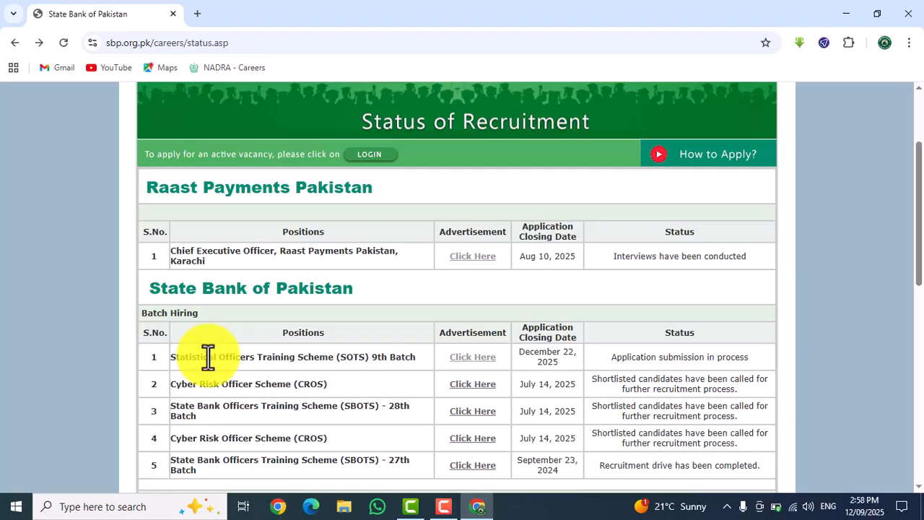
Open the SOTS 9th Batch advertisement and read through its eligibility criteria and procedure.
left_click(466, 359)
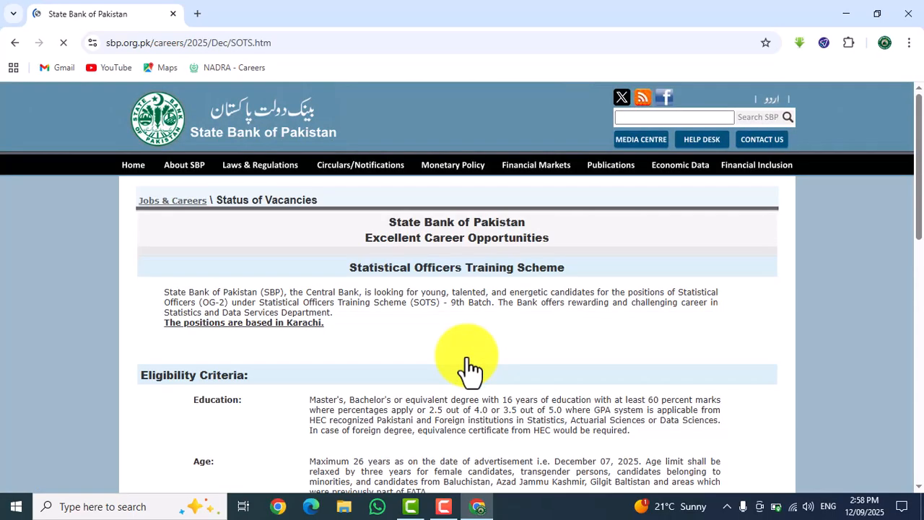
scroll(433, 326, "down", 3)
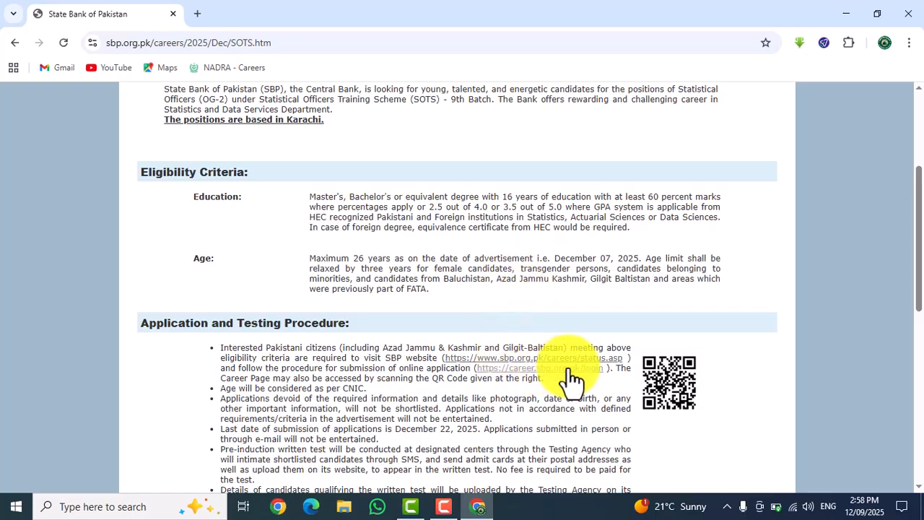
scroll(506, 382, "up", 1)
scroll(497, 383, "up", 3)
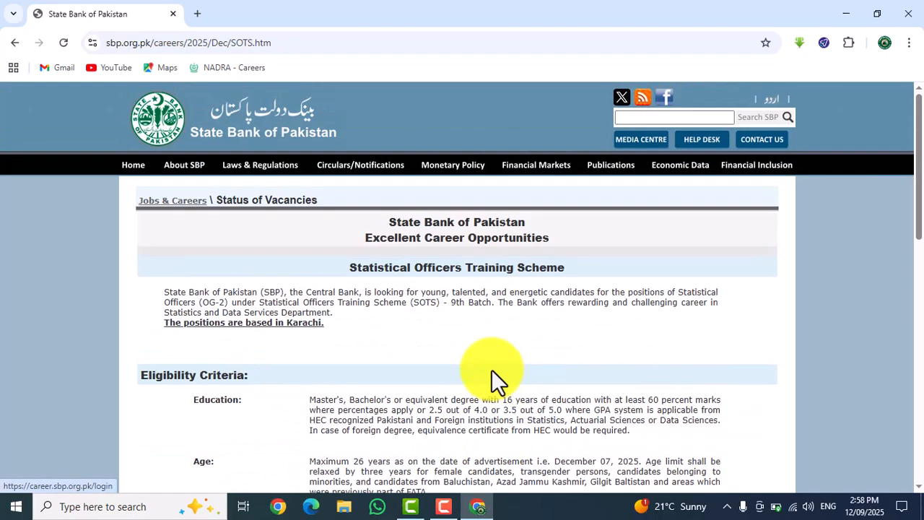
right_click(277, 228)
Go back to the Status of Recruitment page and open the portal's LOGIN sign-in page.
left_click(320, 169)
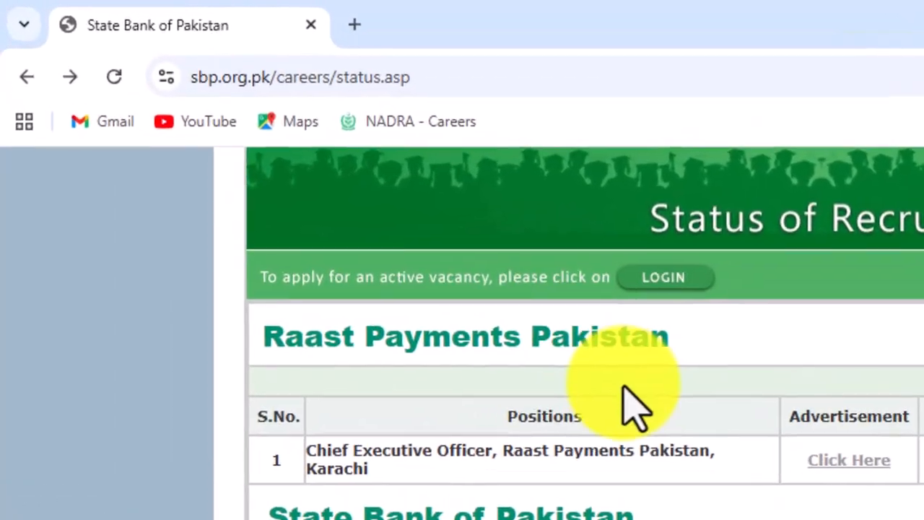
scroll(635, 401, "up", 2)
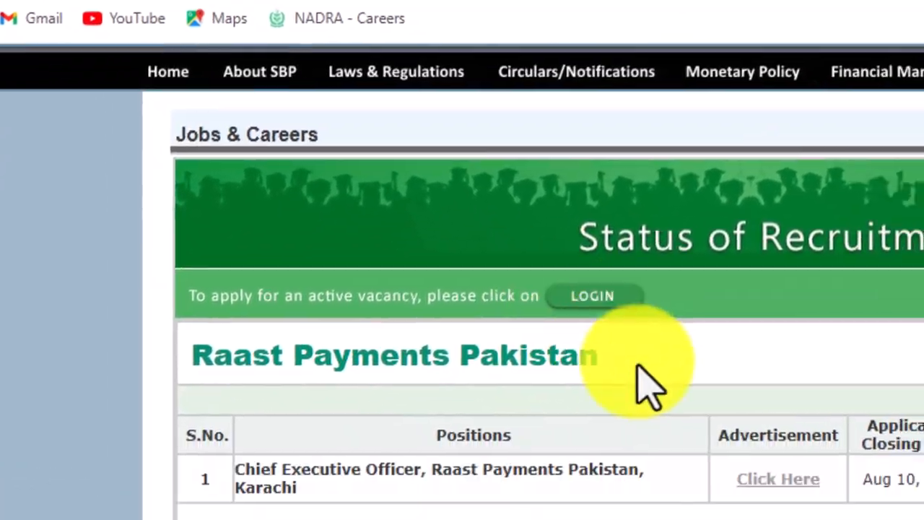
scroll(608, 491, "down", 1)
scroll(635, 458, "up", 1)
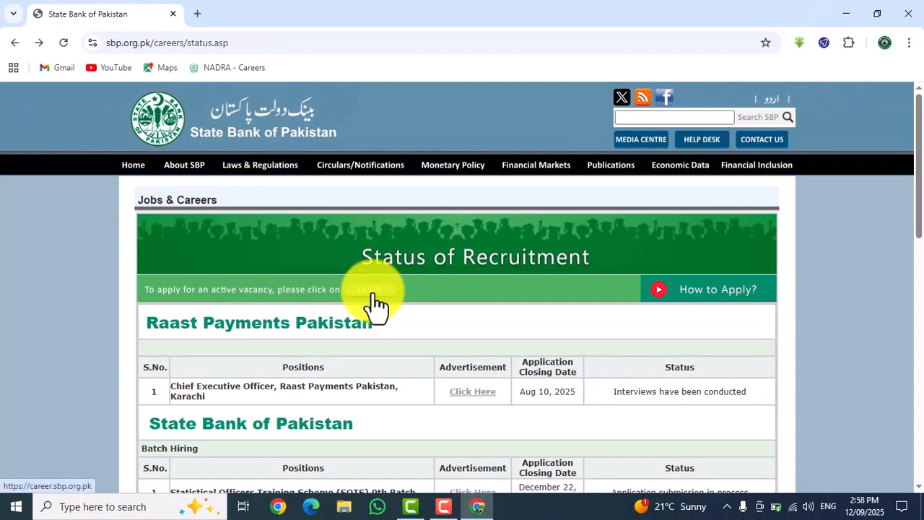
left_click(372, 293)
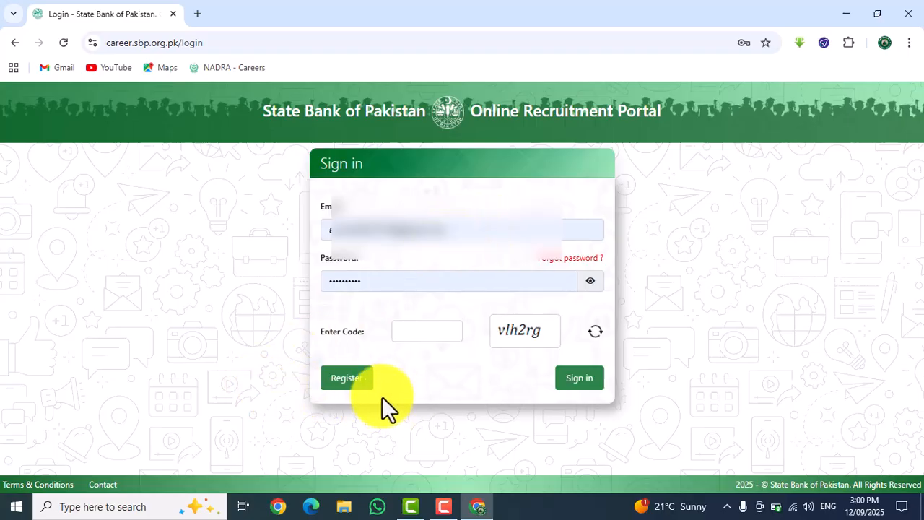
Choose Register on the Sign in box to bring up the four-step Sign Up form.
left_click(345, 388)
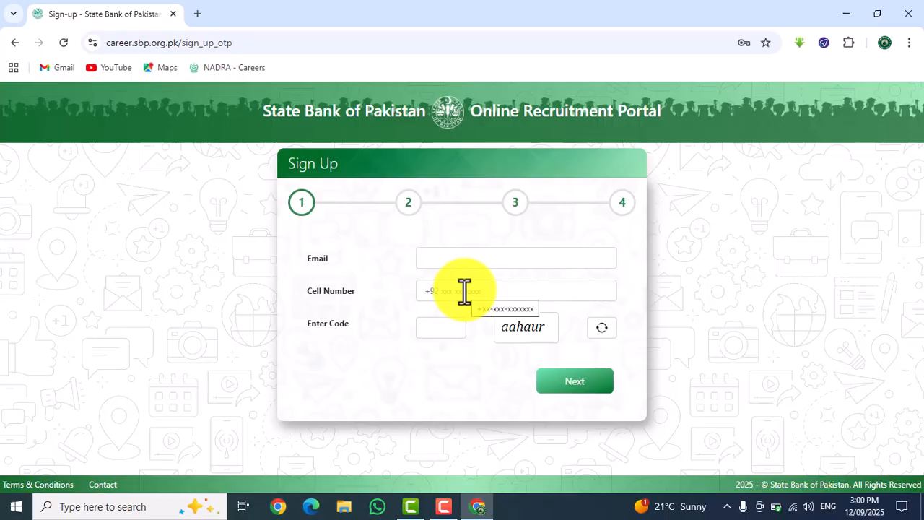
mouse_move(532, 327)
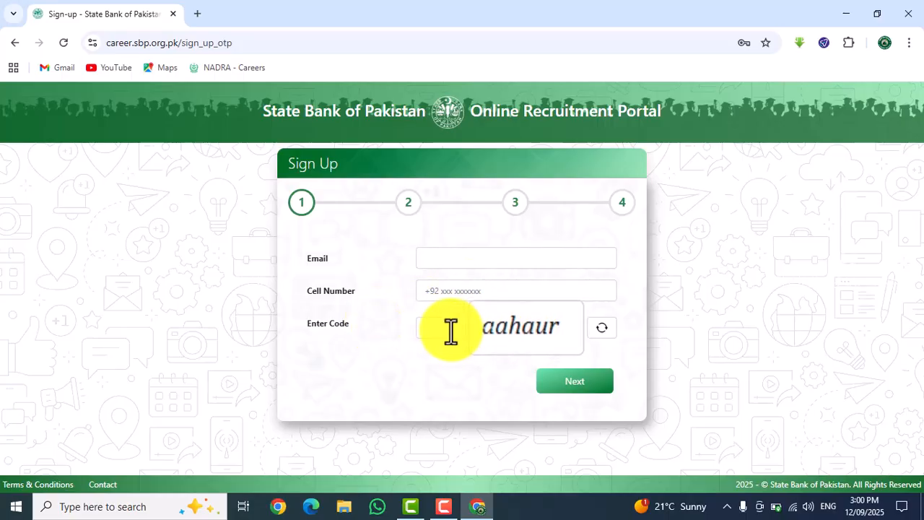
Submit the e-mail, cell number and captcha, then complete Sign Up with the received OTP.
left_click(588, 382)
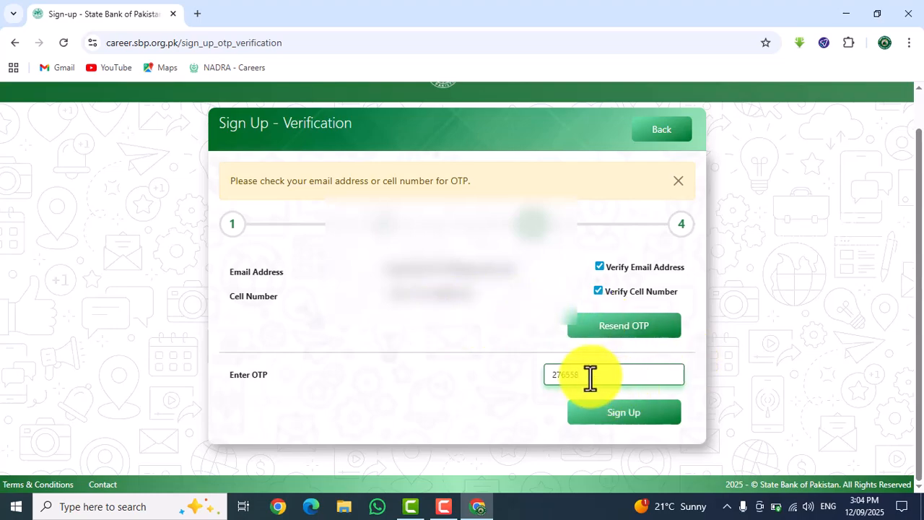
left_click(623, 411)
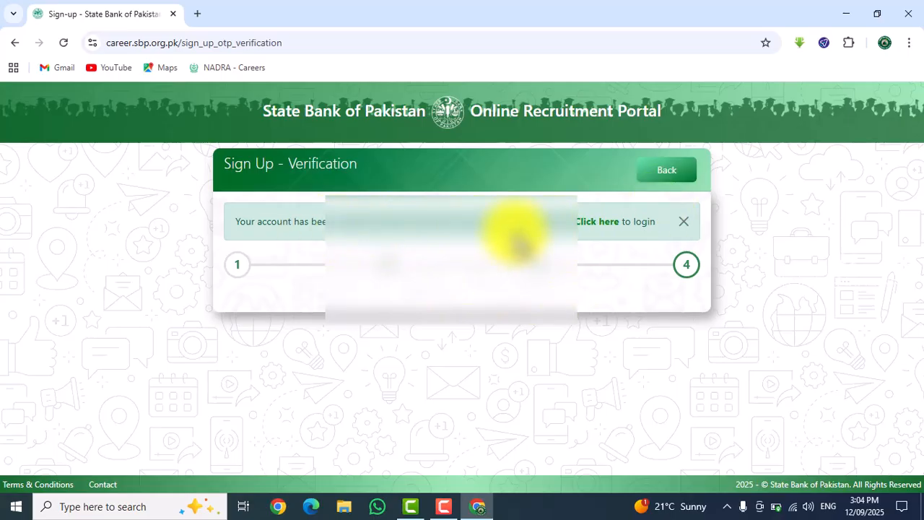
Follow the confirmation message's 'Click here' link to the sign-in page.
left_click(610, 237)
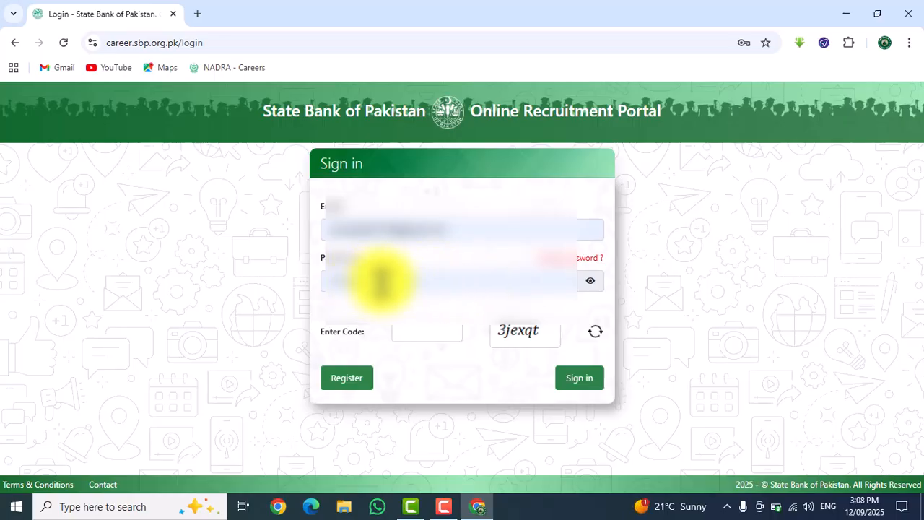
Enter and confirm a new account password, submit it with Go, and save it in Chrome.
mouse_move(541, 345)
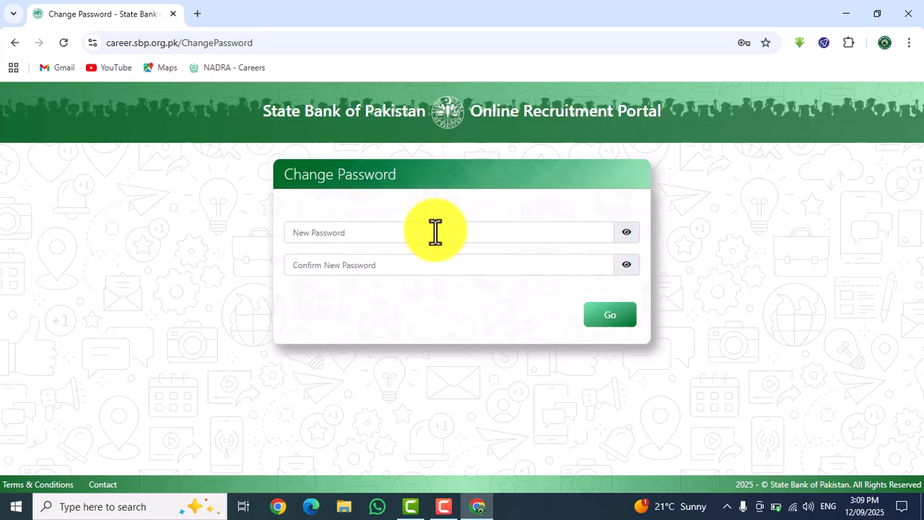
left_click(375, 232)
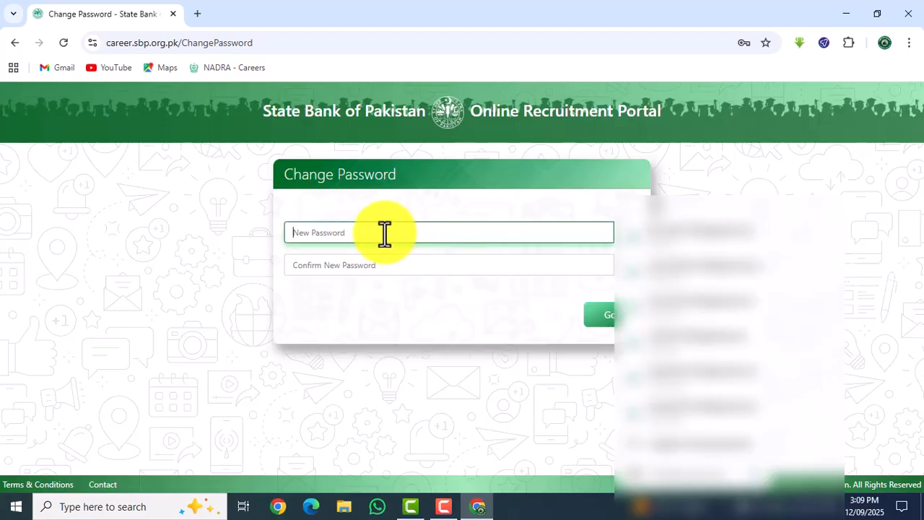
type("•")
key("Tab")
type("••••")
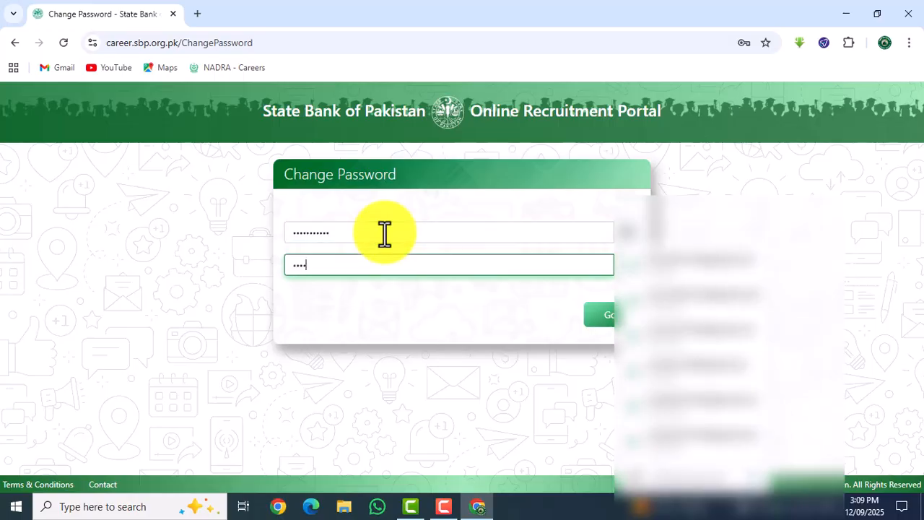
key("BackSpace")
key("BackSpace")
key("BackSpace")
key("BackSpace")
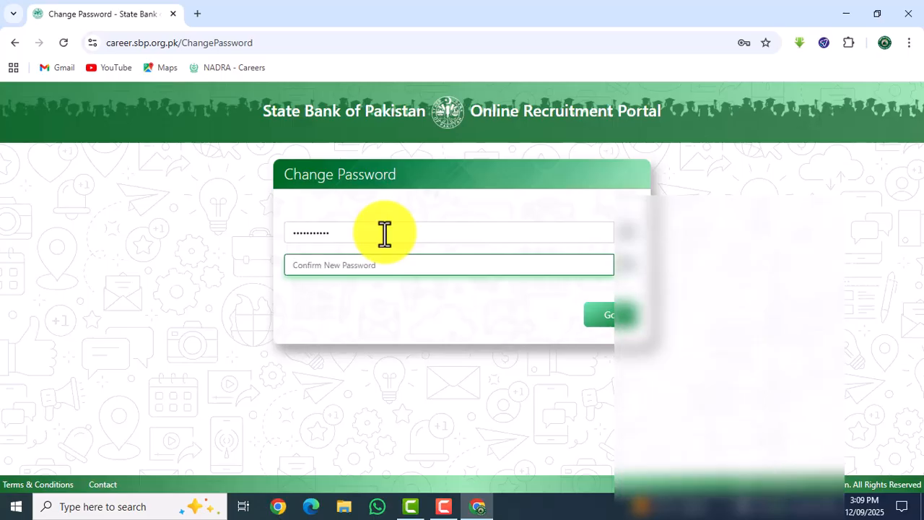
type("•")
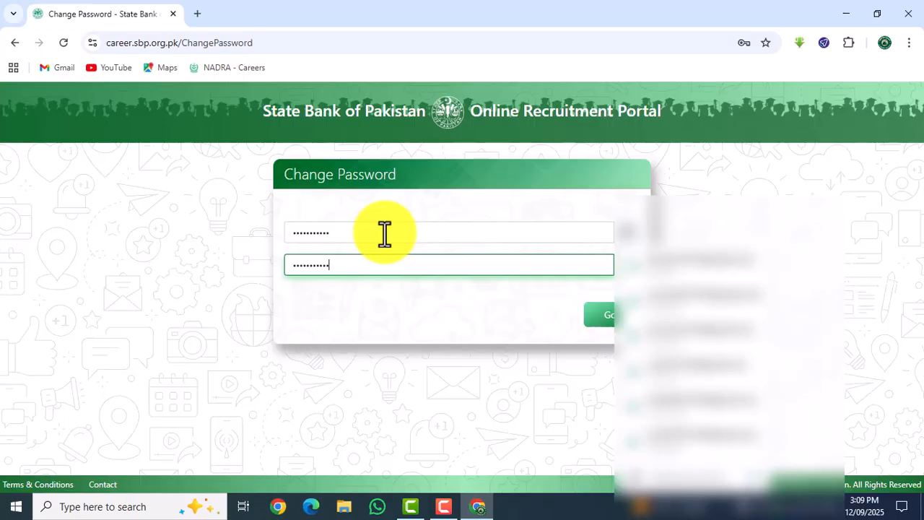
left_click(601, 328)
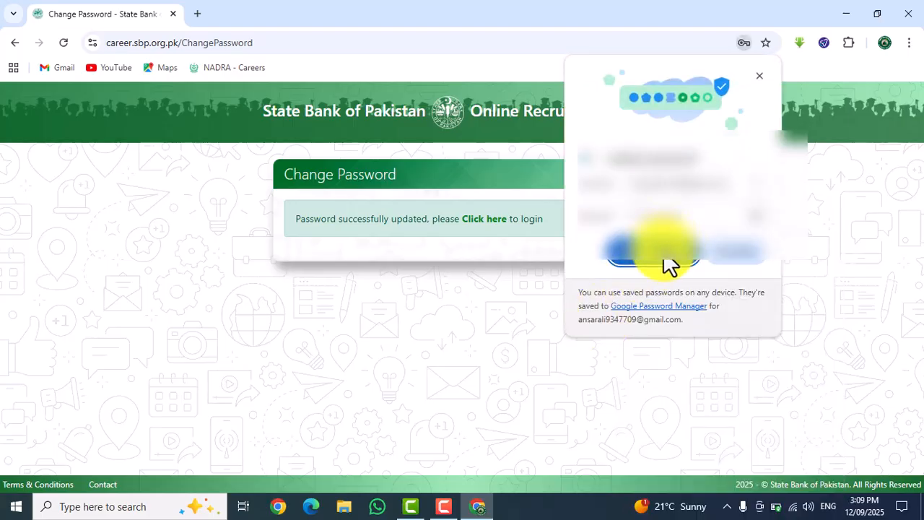
left_click(664, 253)
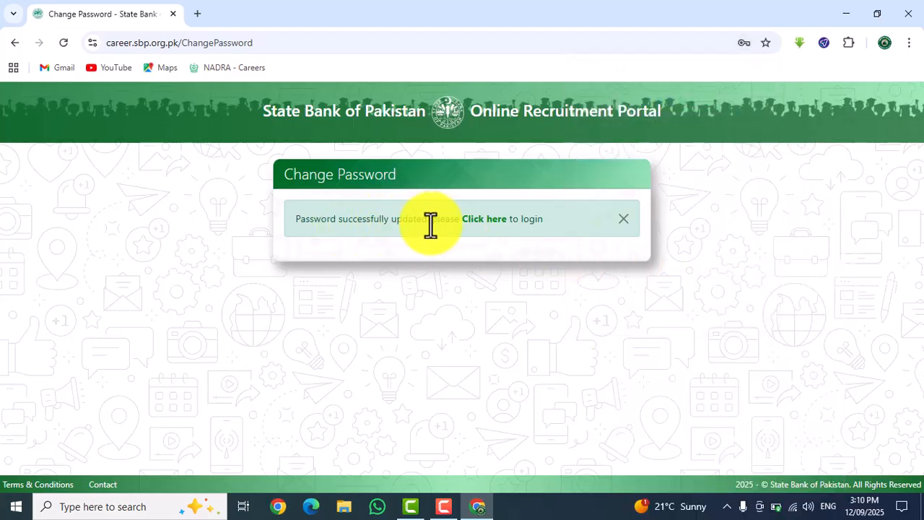
Return to the sign-in page and attempt signing in with the entered captcha code.
left_click(490, 218)
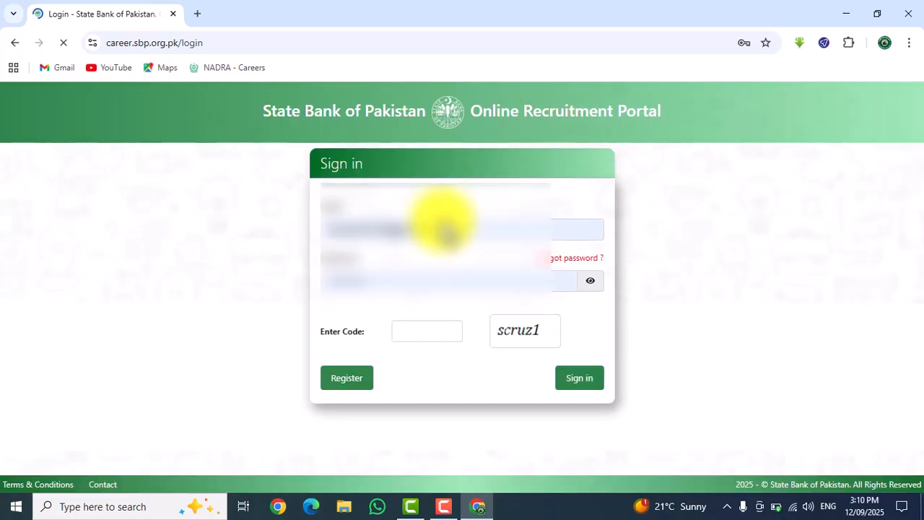
left_click(407, 337)
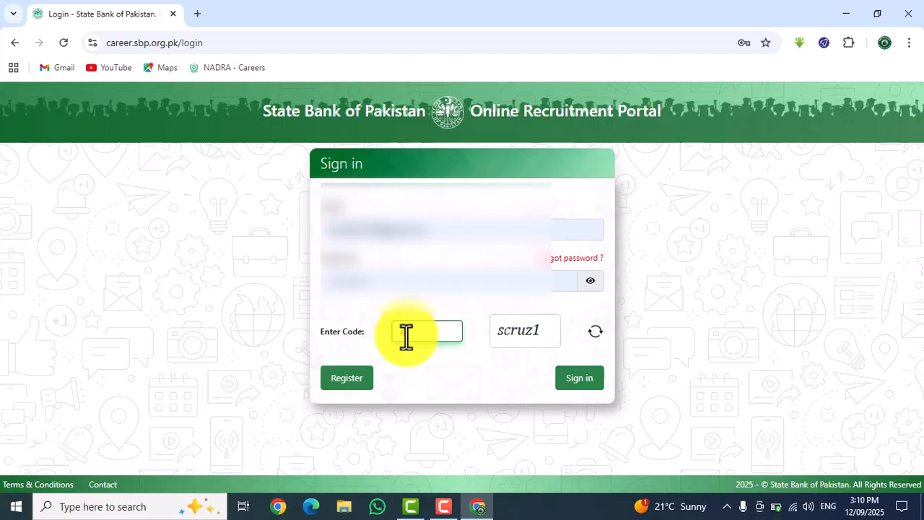
type("sruz1")
left_click(578, 381)
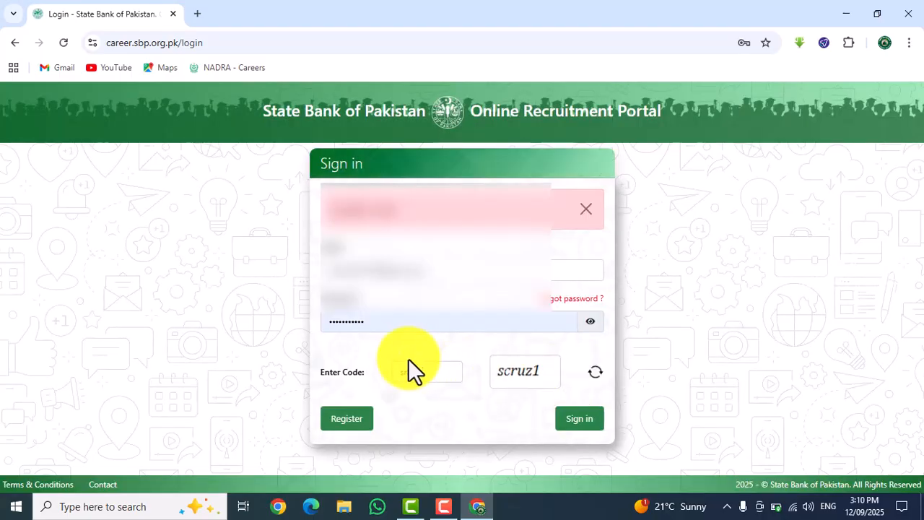
Refresh the captcha, replace the old code with the new one, and sign in to reach Login OTP.
left_click_drag(429, 374, 352, 382)
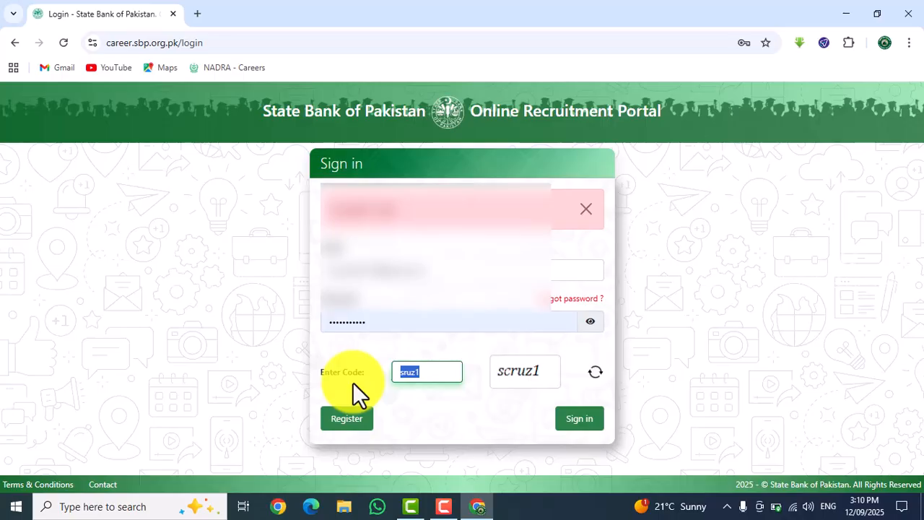
left_click(596, 372)
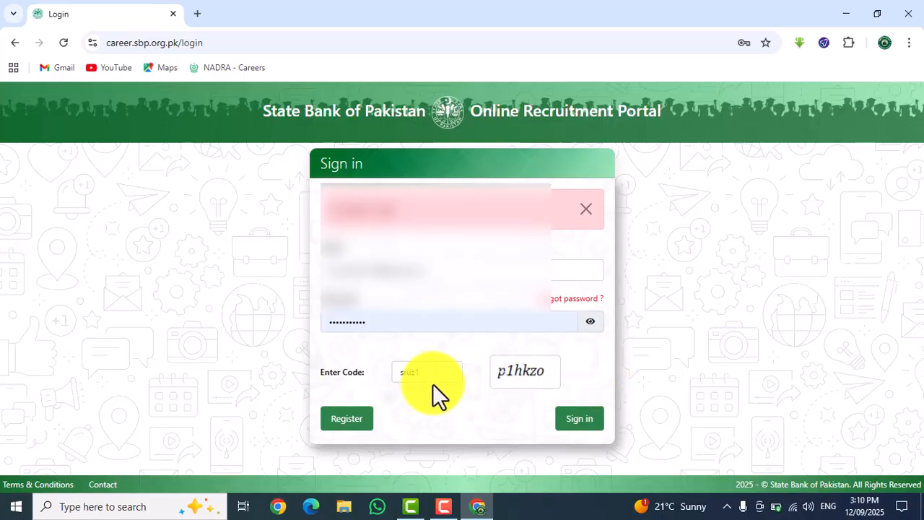
left_click_drag(431, 376, 372, 375)
type("p")
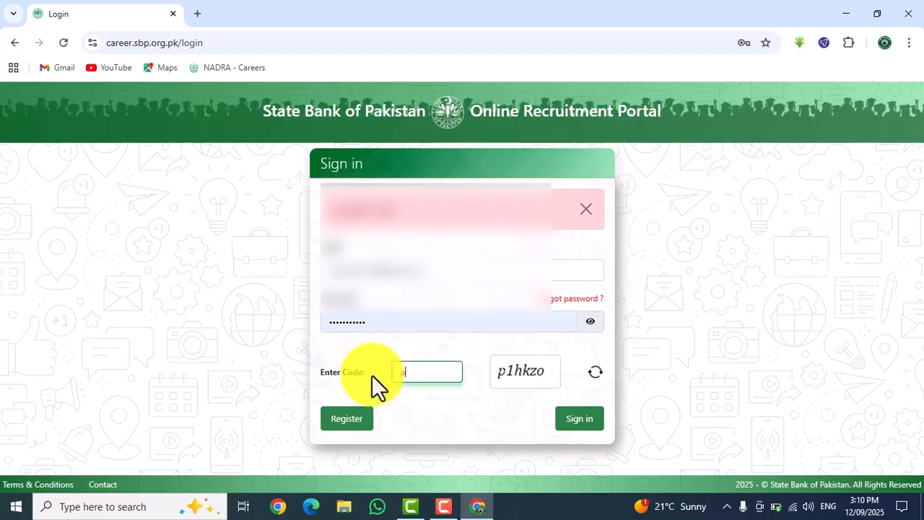
type("1hkzo")
left_click(574, 426)
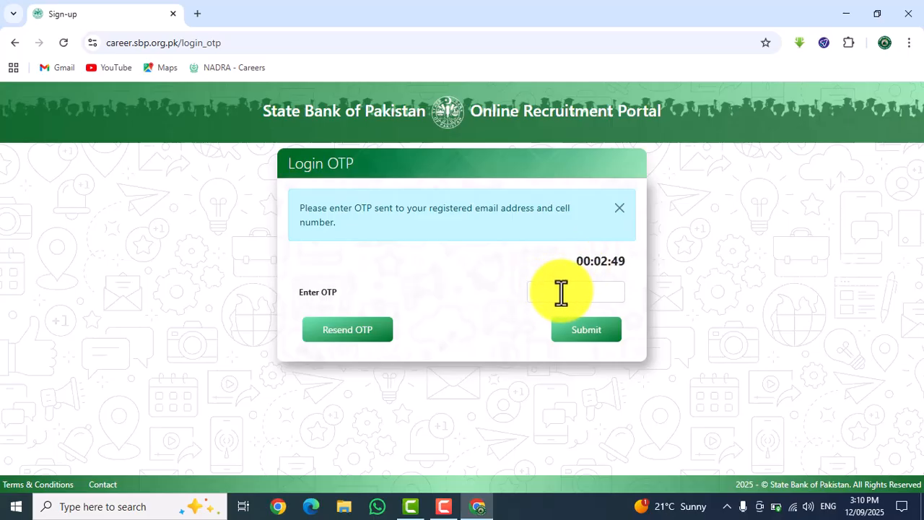
Submit the emailed one-time password, resubmitting it after rejection, and accept the Terms & Conditions.
left_click(561, 291)
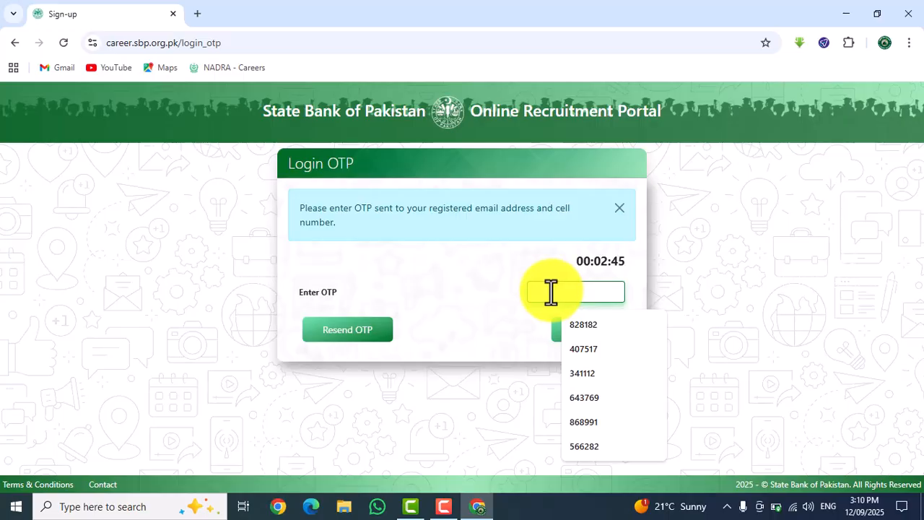
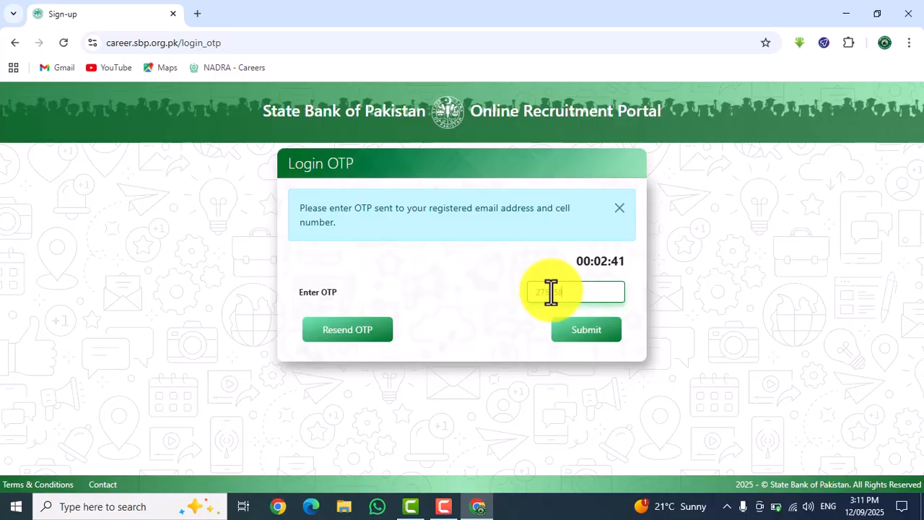
left_click(584, 329)
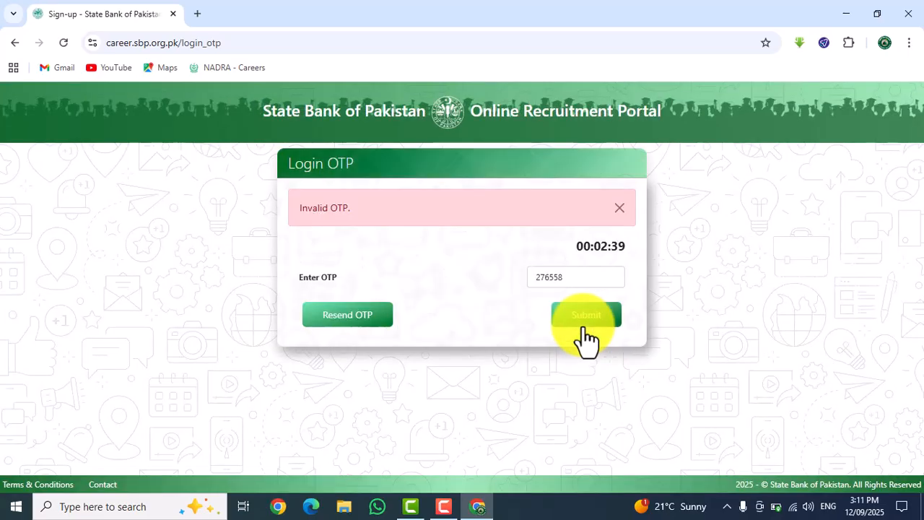
left_click_drag(583, 278, 505, 278)
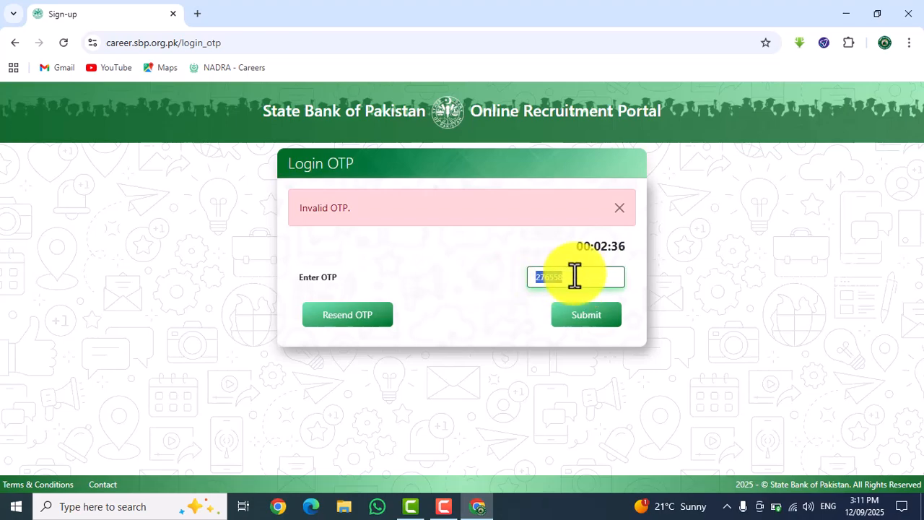
key("Return")
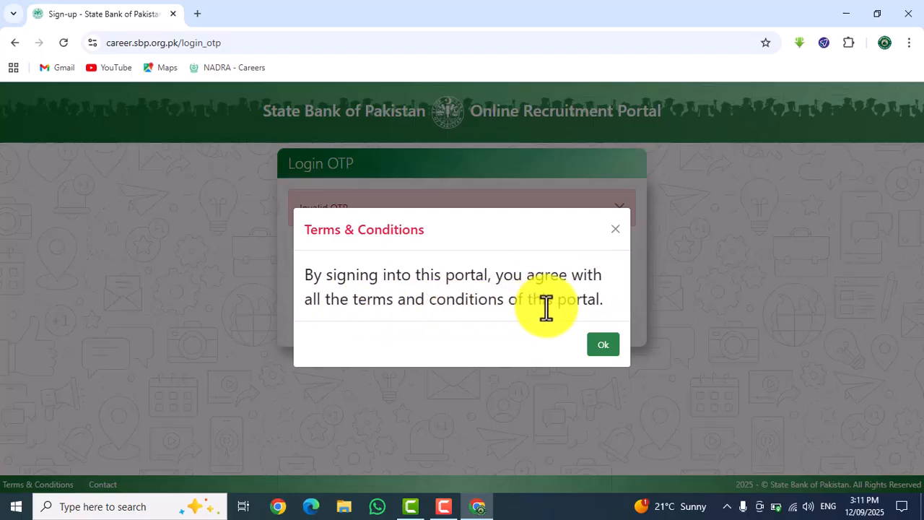
left_click(603, 345)
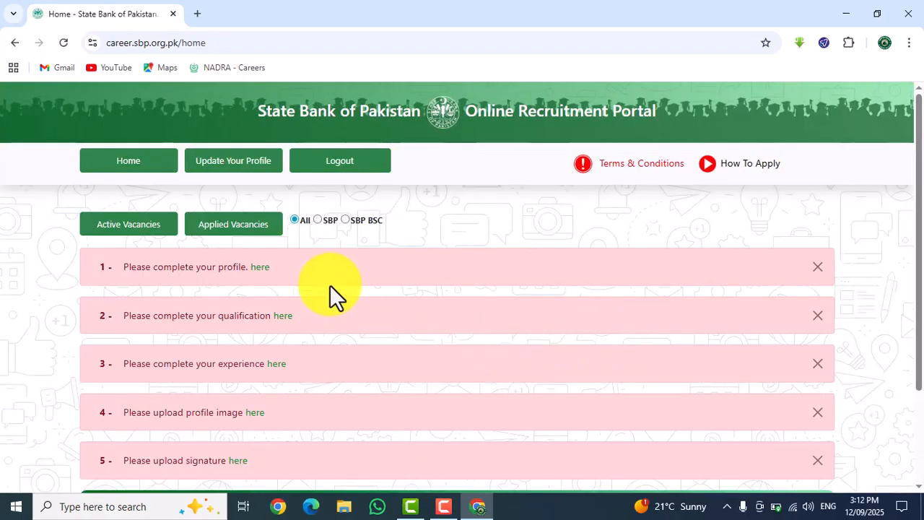
Scroll through the home page notices and the Active Vacancies table showing Statistical Officers Training Scheme (OG-2).
left_click_drag(921, 258, 921, 285)
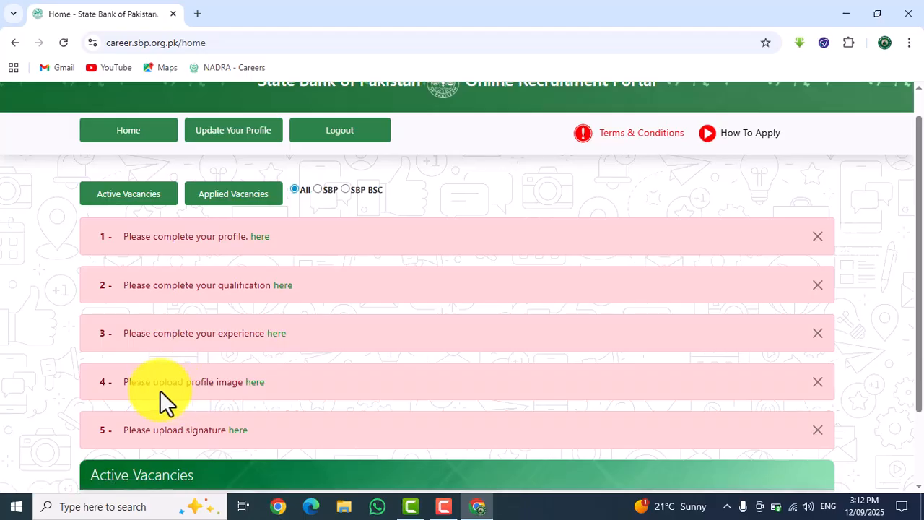
scroll(272, 393, "down", 1)
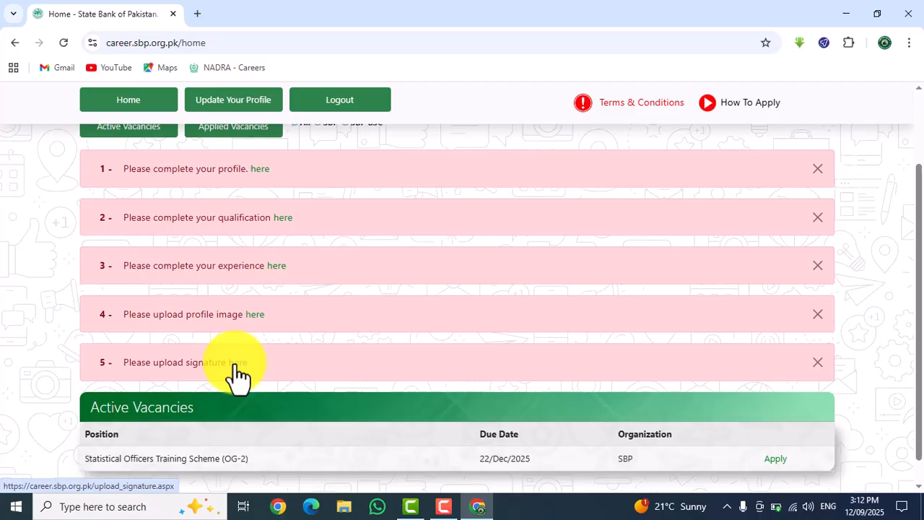
scroll(238, 374, "down", 1)
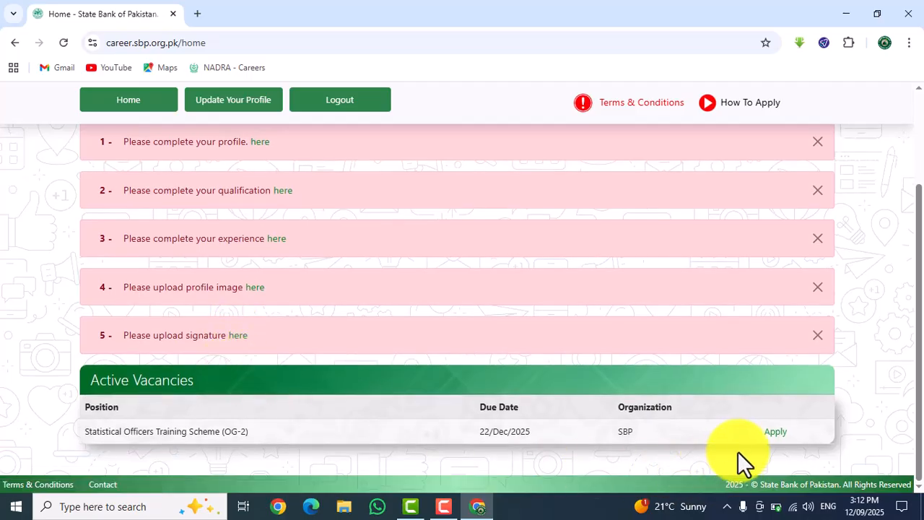
scroll(416, 386, "up", 2)
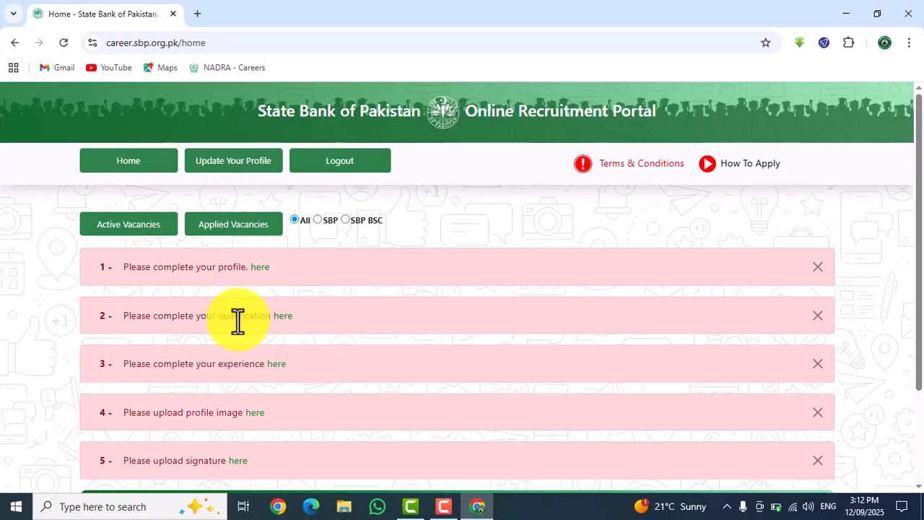
scroll(170, 296, "down", 1)
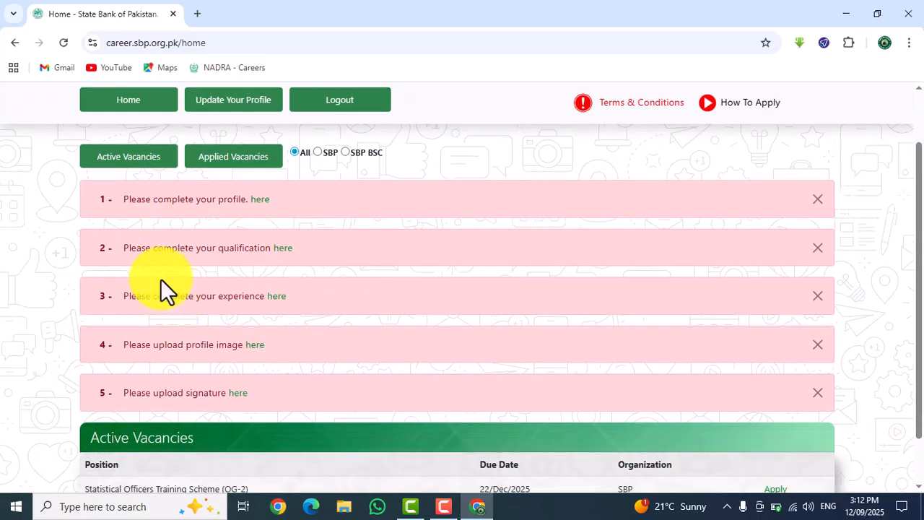
Open the profile form and set domicile Punjab including Islamabad with domicile city CHINIOT.
left_click(265, 206)
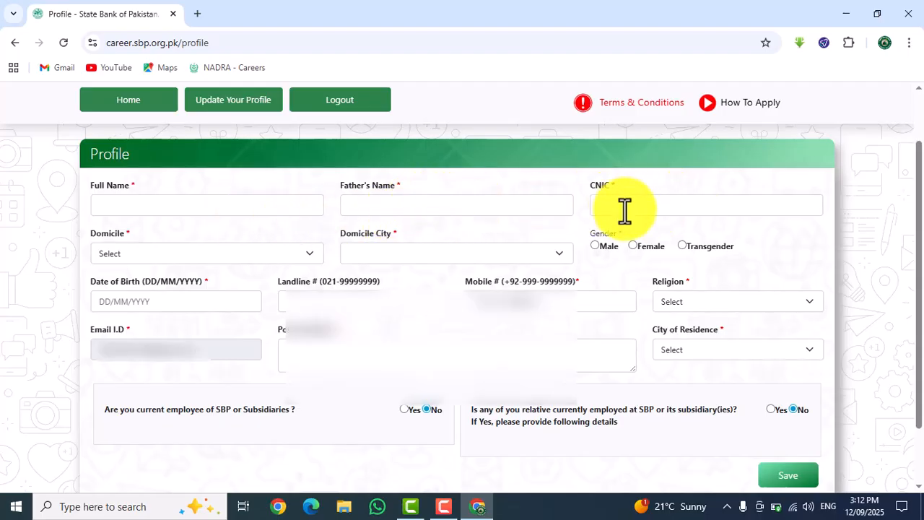
left_click(169, 254)
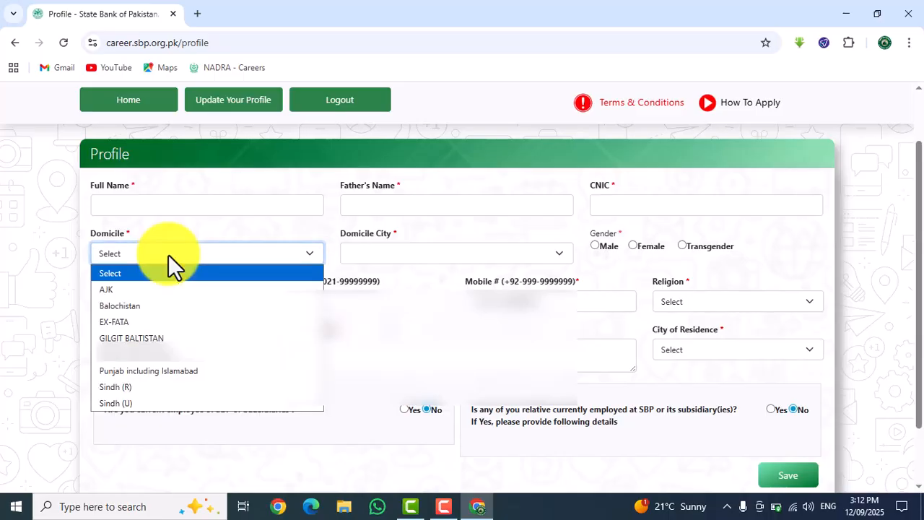
left_click(146, 371)
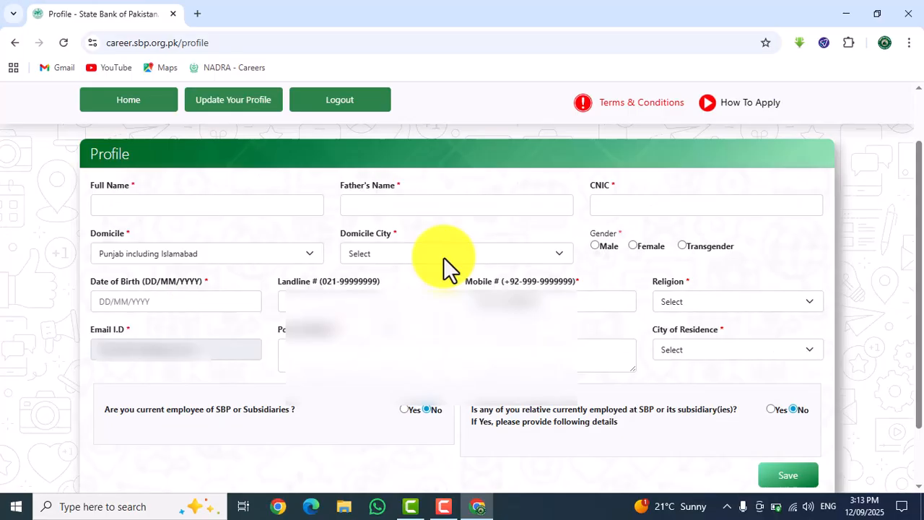
left_click(443, 254)
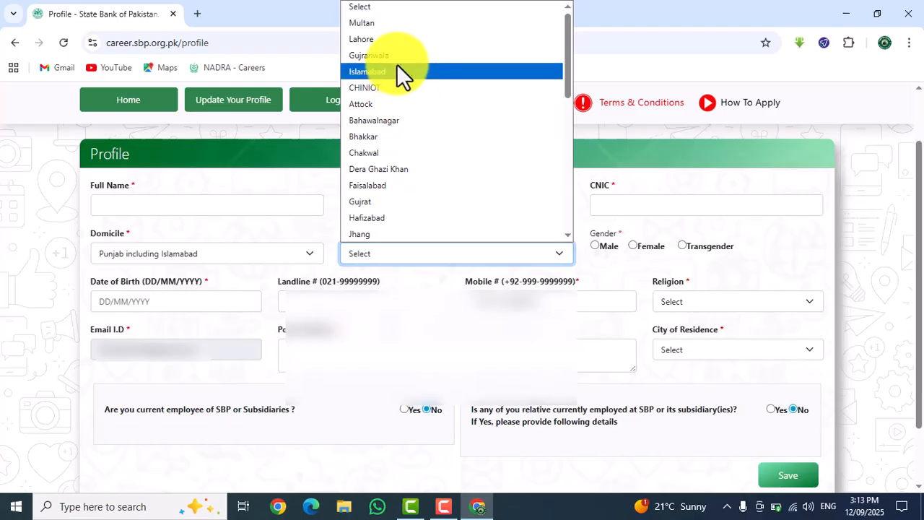
scroll(396, 209, "down", 3)
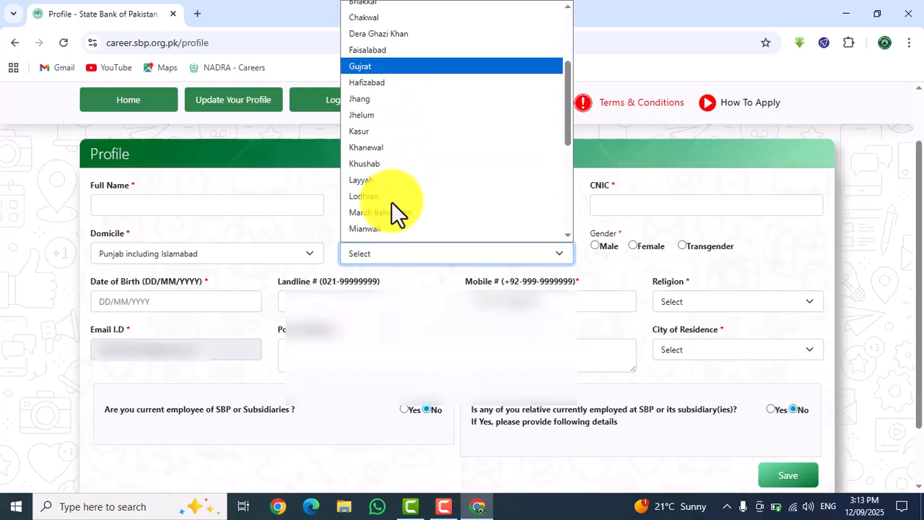
scroll(391, 202, "down", 3)
scroll(391, 202, "up", 6)
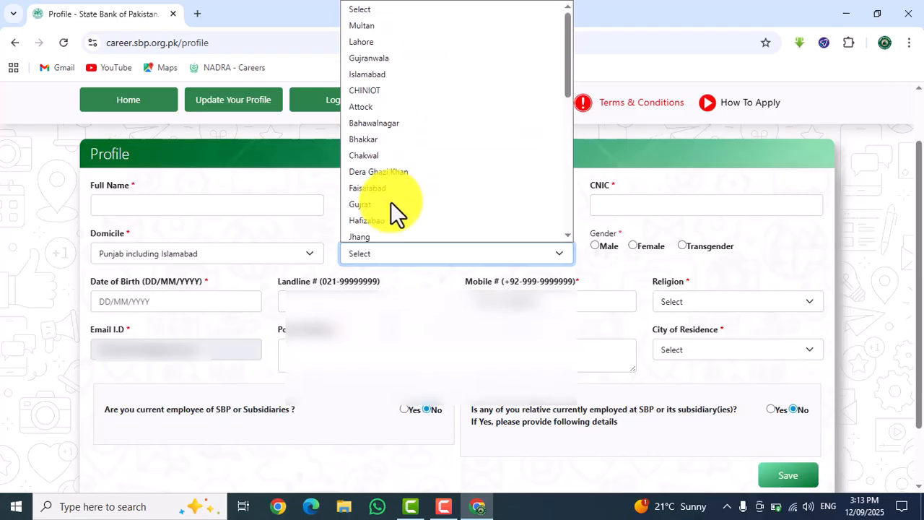
left_click(388, 91)
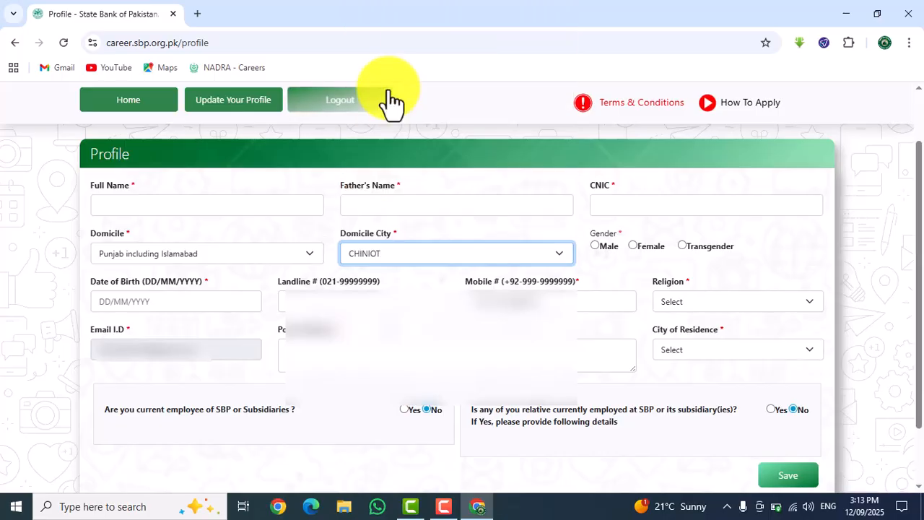
Set gender to Male and date of birth to 10/01/2002.
left_click(592, 244)
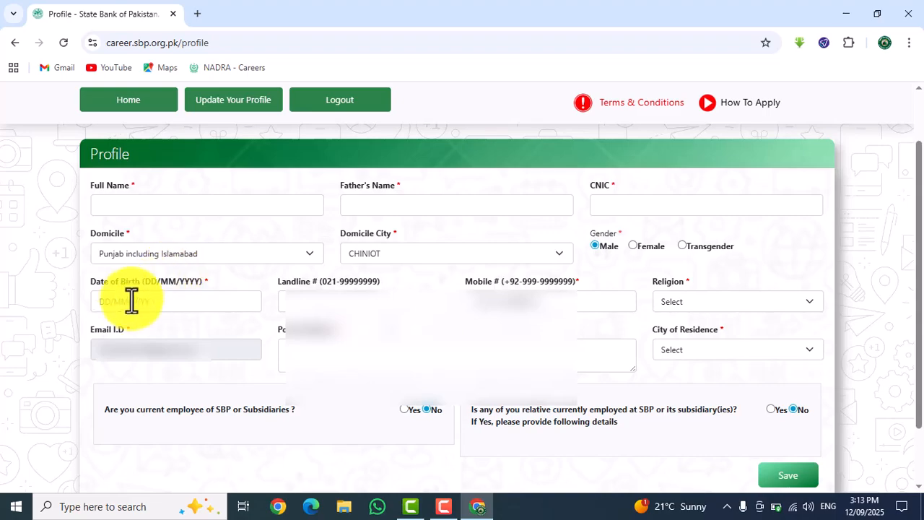
left_click(183, 302)
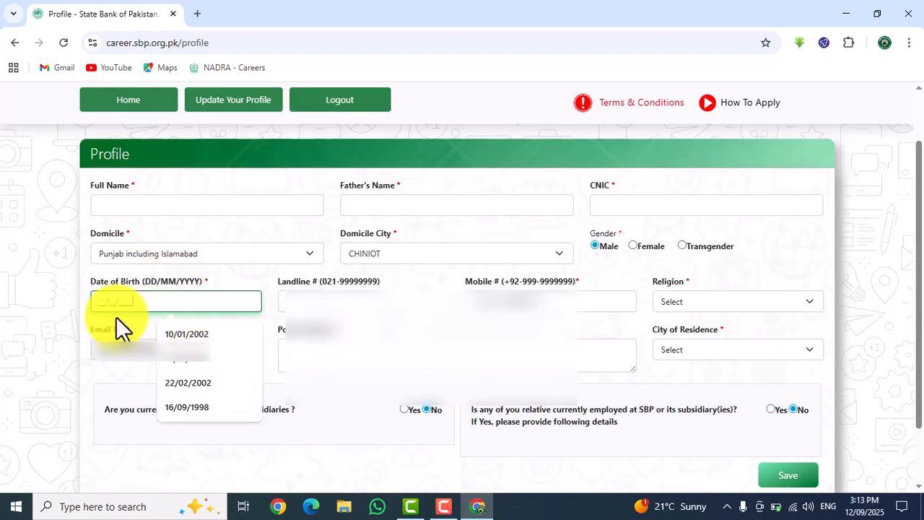
left_click(173, 334)
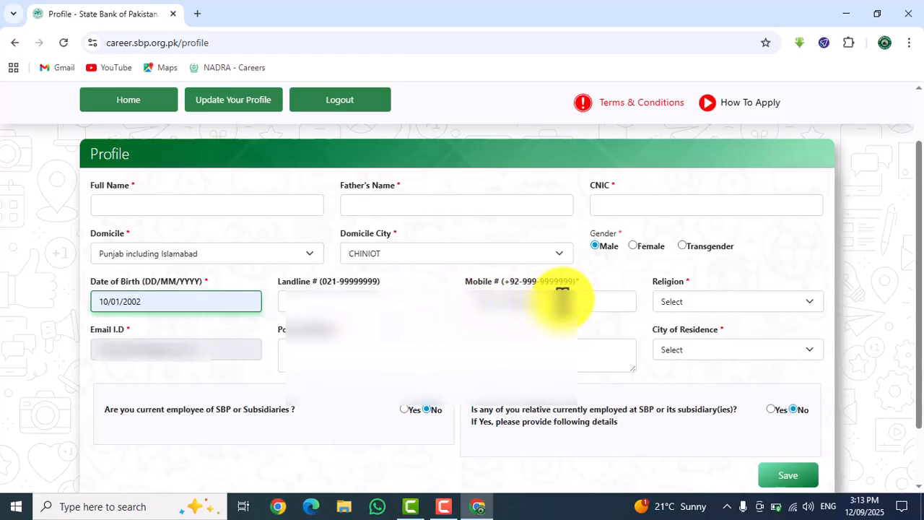
Set religion ISLAM and city of residence CHINIOT, then save the profile.
left_click(728, 306)
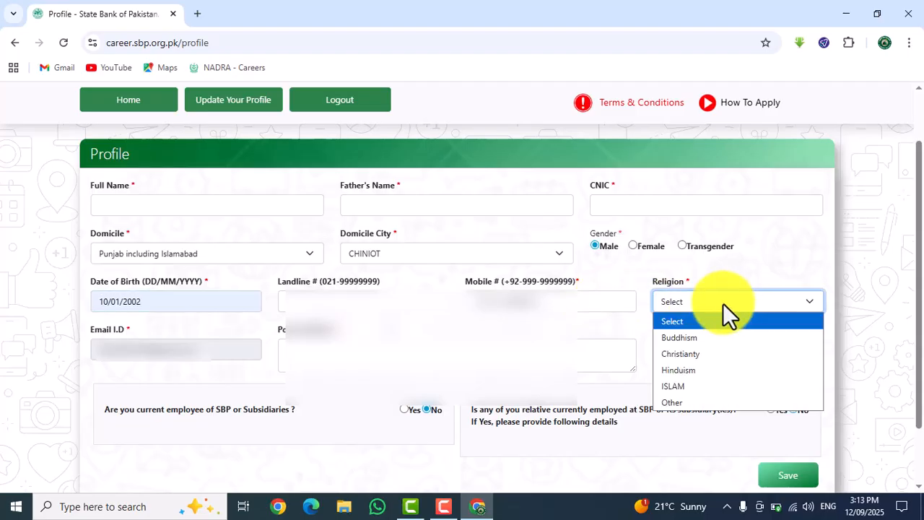
left_click(673, 387)
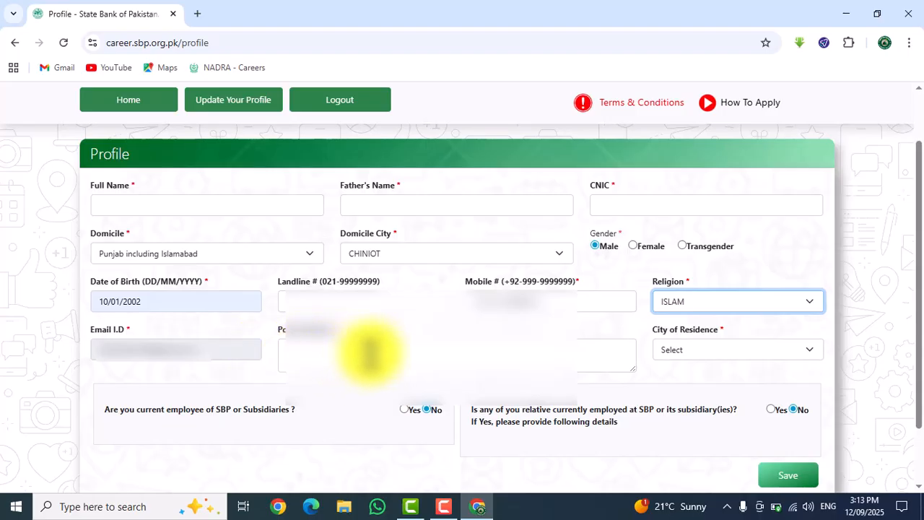
left_click(743, 351)
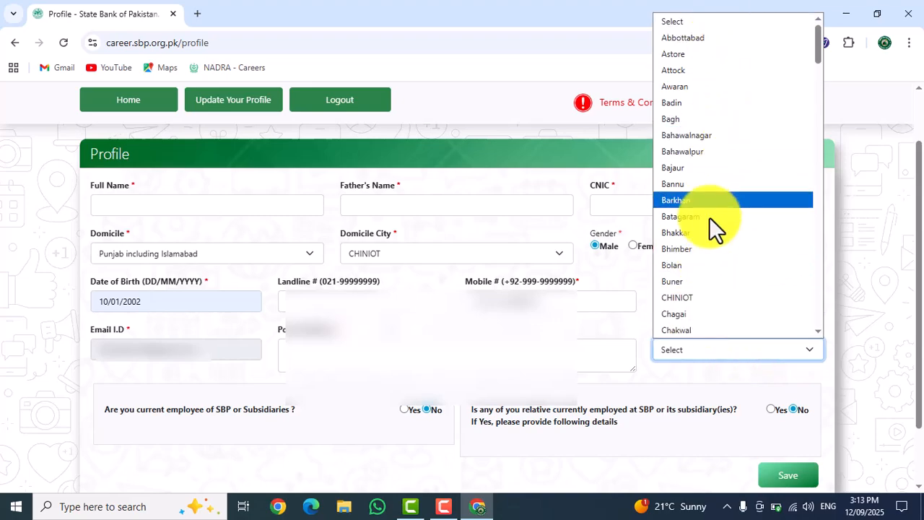
left_click(696, 296)
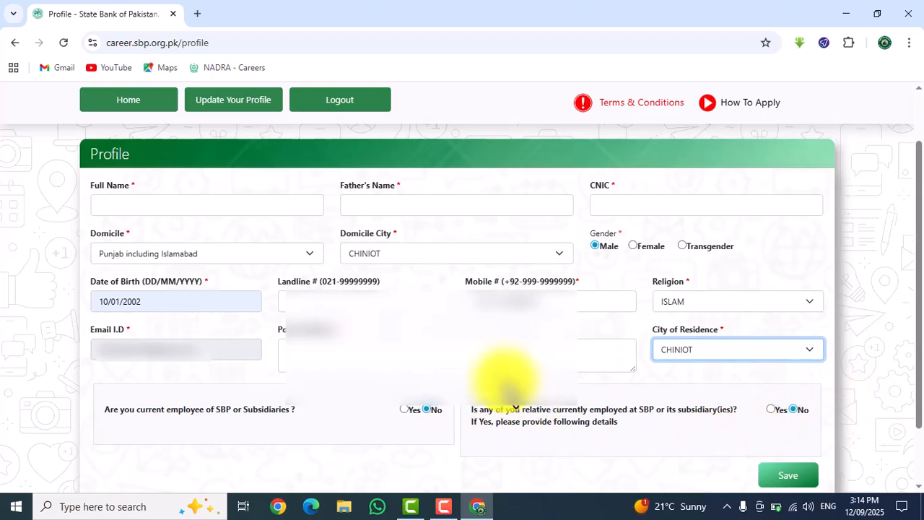
left_click(784, 477)
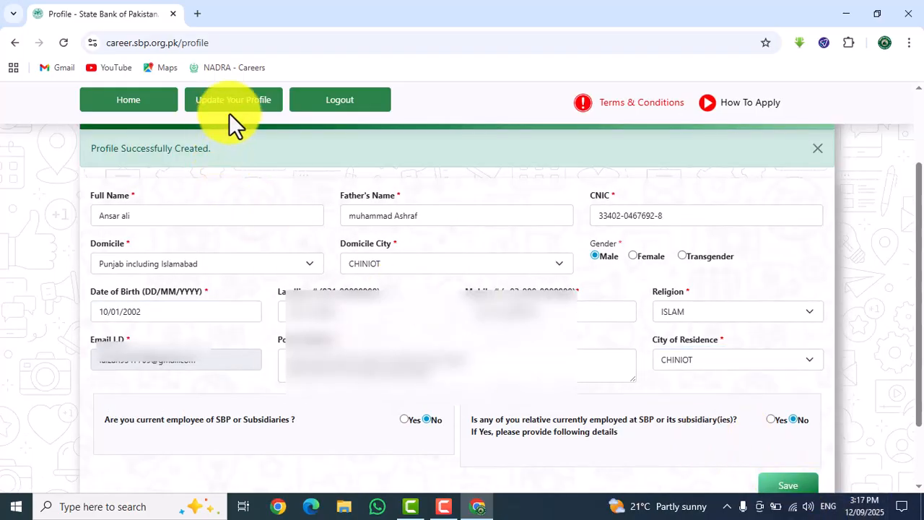
Go to Academic Qualification under Update Your Profile and start adding a new qualification.
left_click(241, 101)
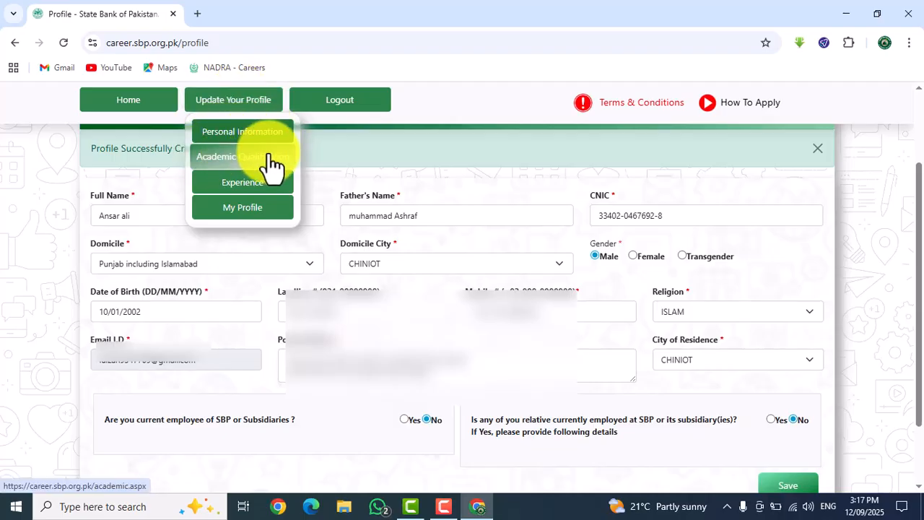
left_click(244, 167)
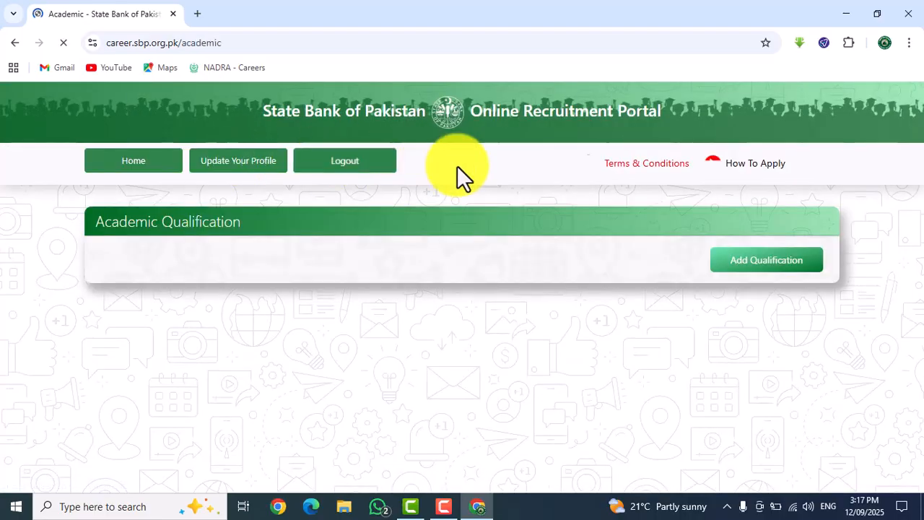
left_click(750, 262)
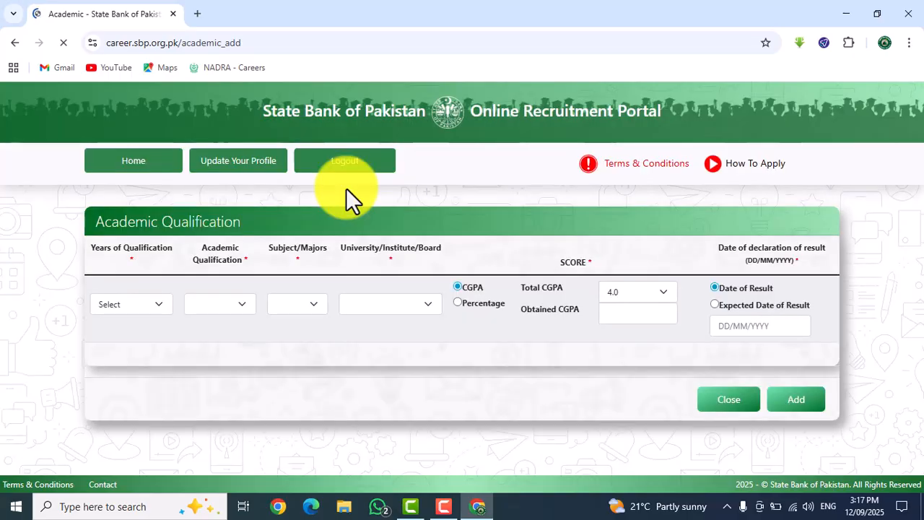
Set years of qualification to 16.
left_click(141, 302)
left_click(135, 308)
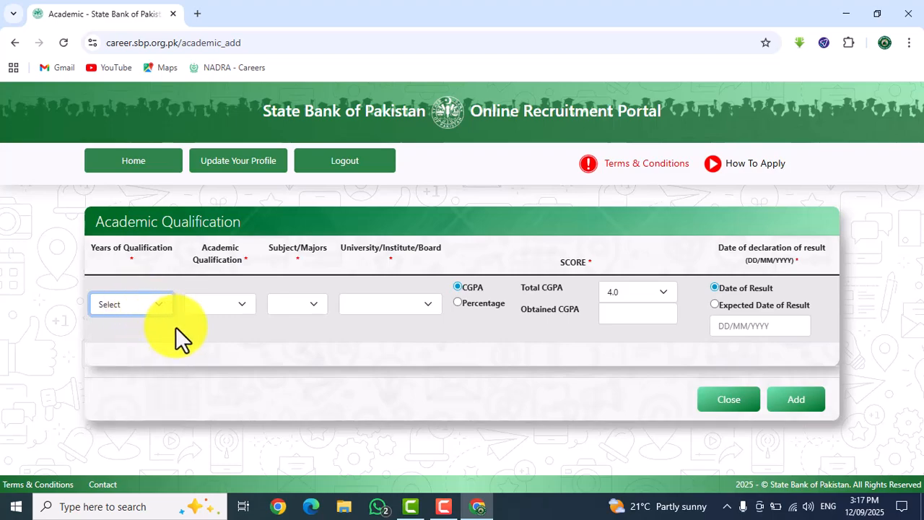
left_click(138, 301)
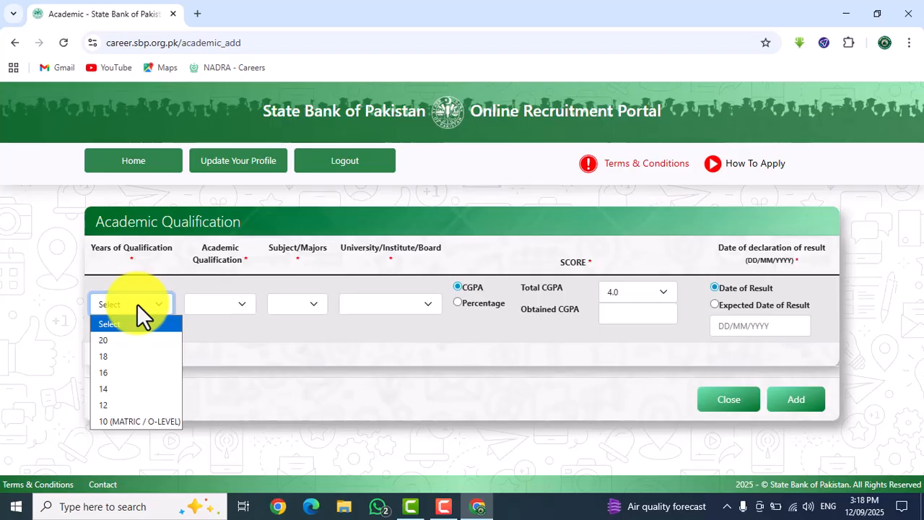
left_click(146, 372)
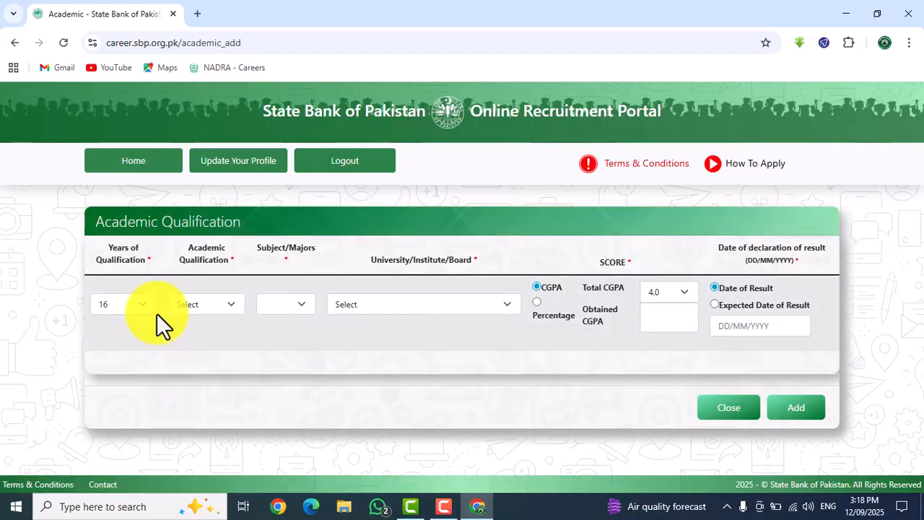
Choose BS (4 years) as the academic qualification with Mathematics as the major.
left_click(221, 305)
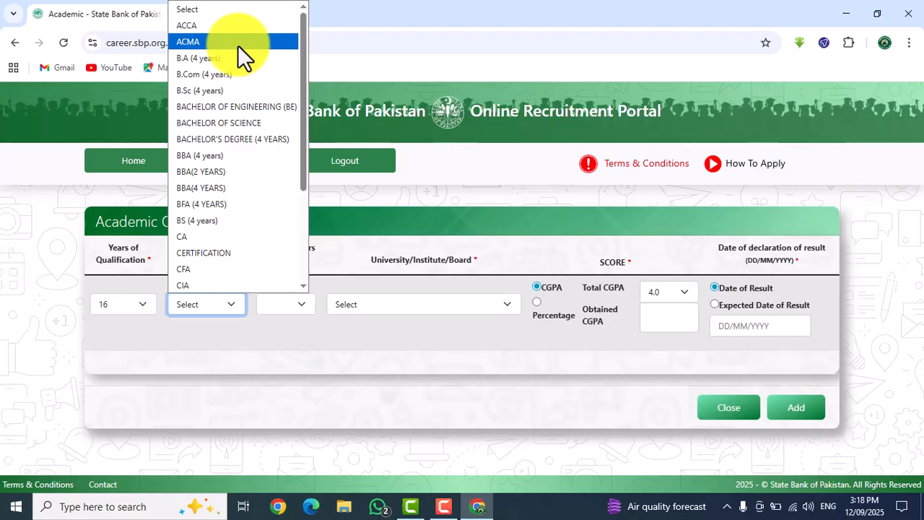
scroll(246, 229, "down", 5)
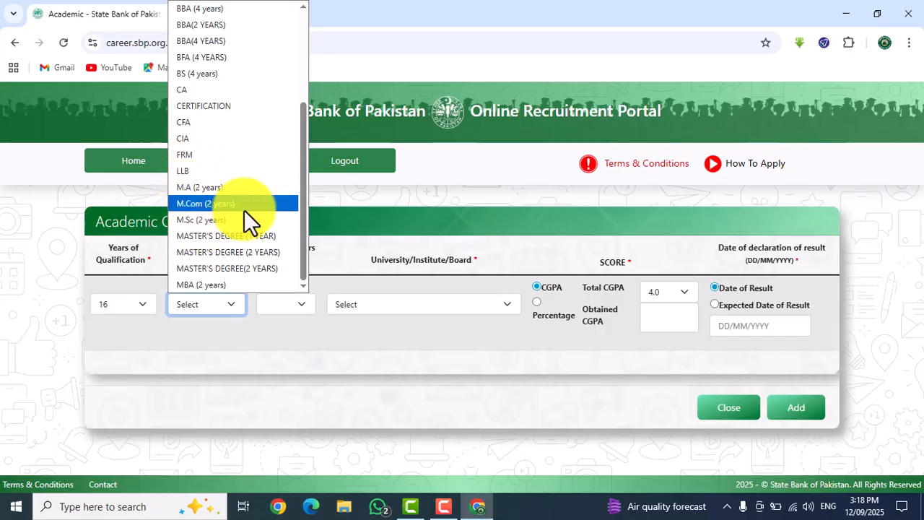
left_click(225, 220)
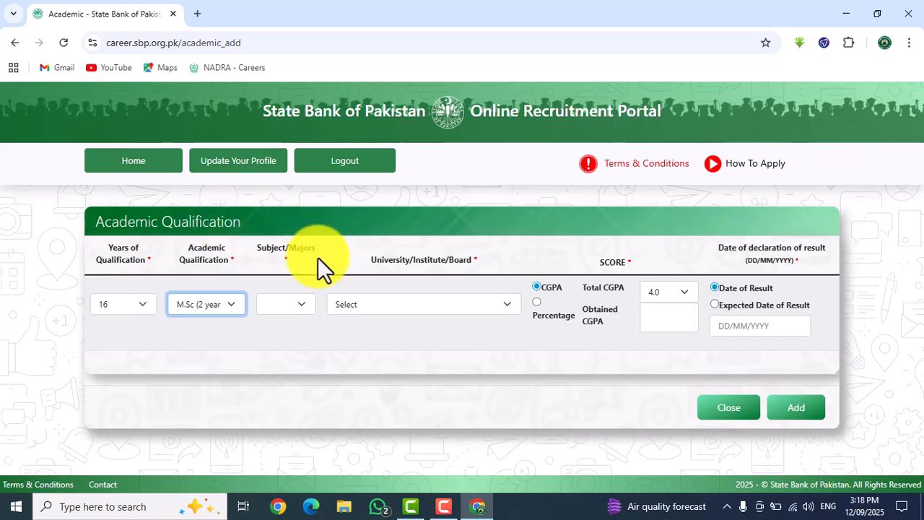
left_click(211, 300)
scroll(211, 241, "up", 2)
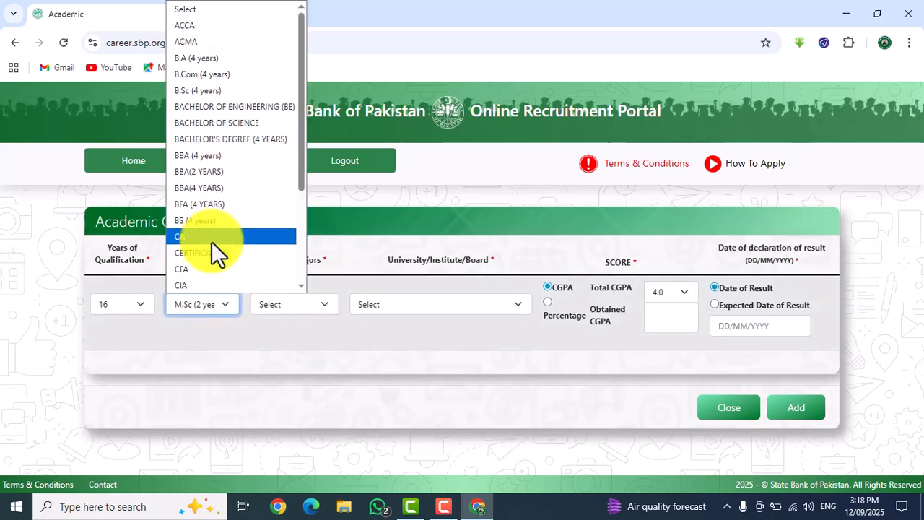
left_click(222, 123)
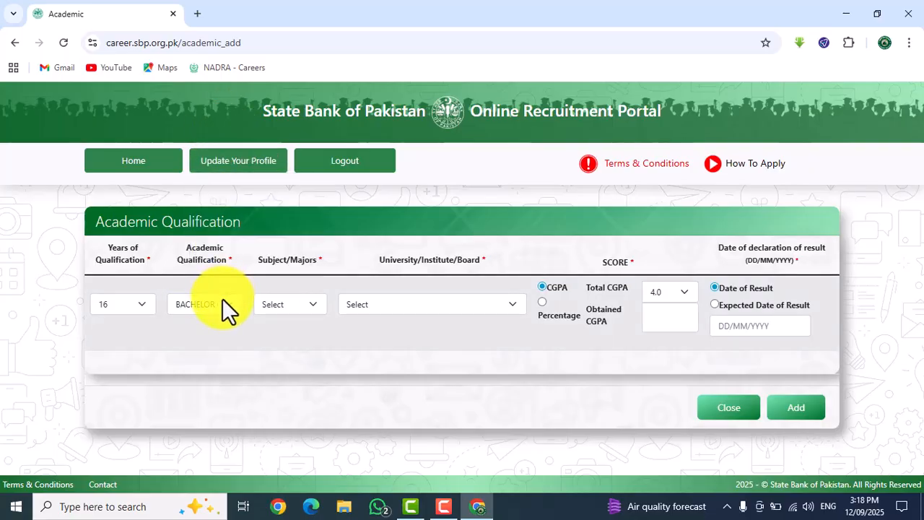
left_click(294, 301)
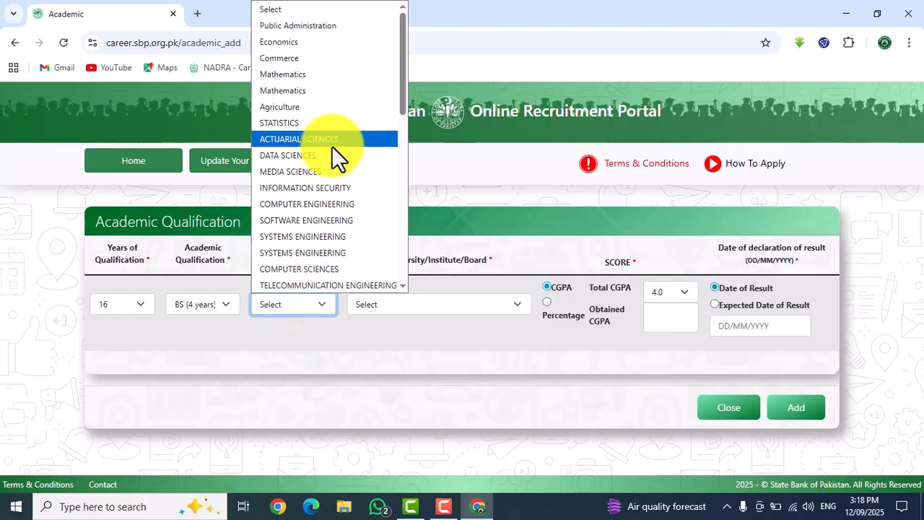
left_click(264, 75)
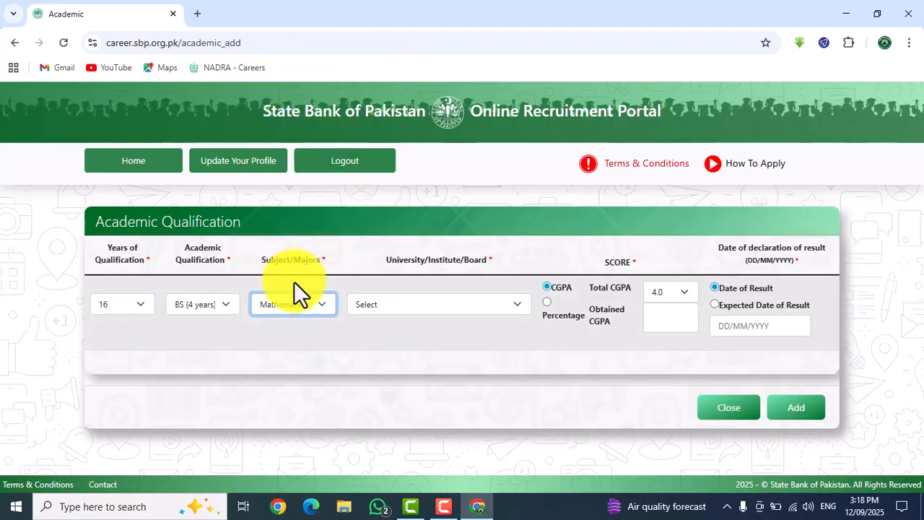
Choose Allama Iqbal Open University and enter an obtained CGPA of 3.25.
left_click(411, 303)
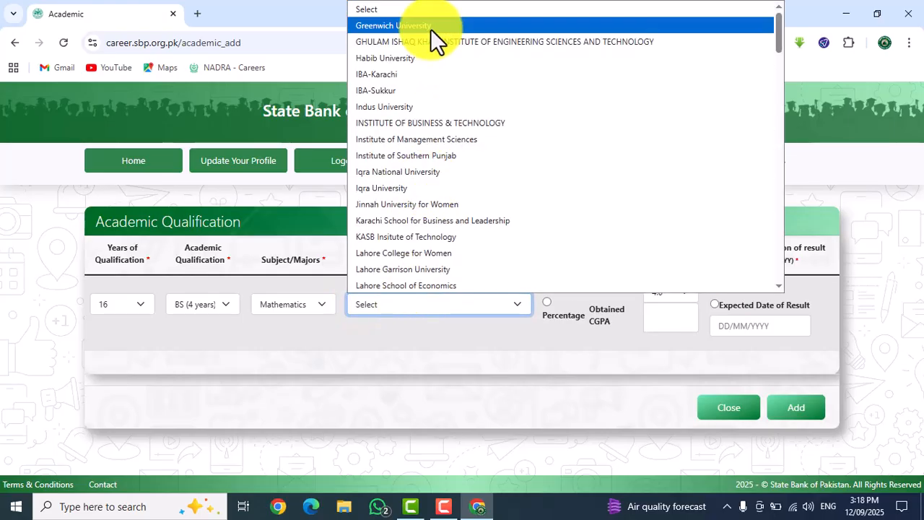
scroll(412, 218, "down", 10)
scroll(415, 217, "down", 5)
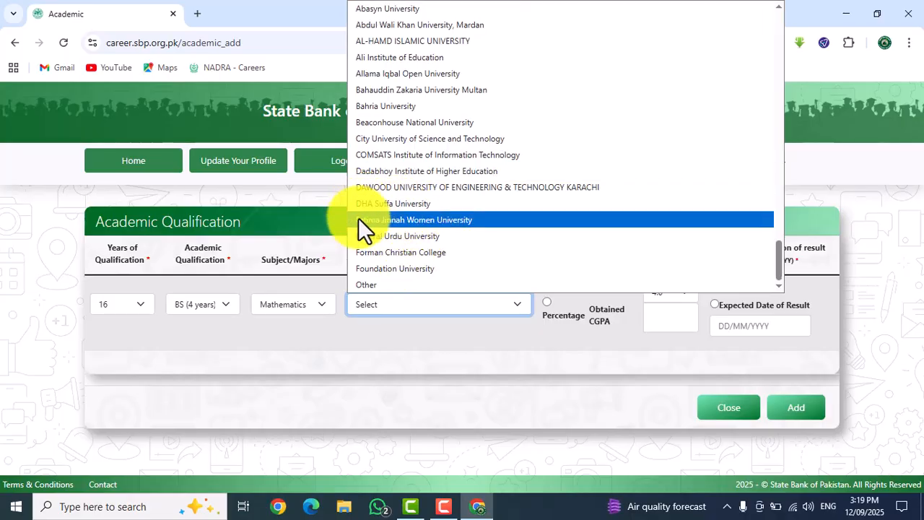
left_click(399, 76)
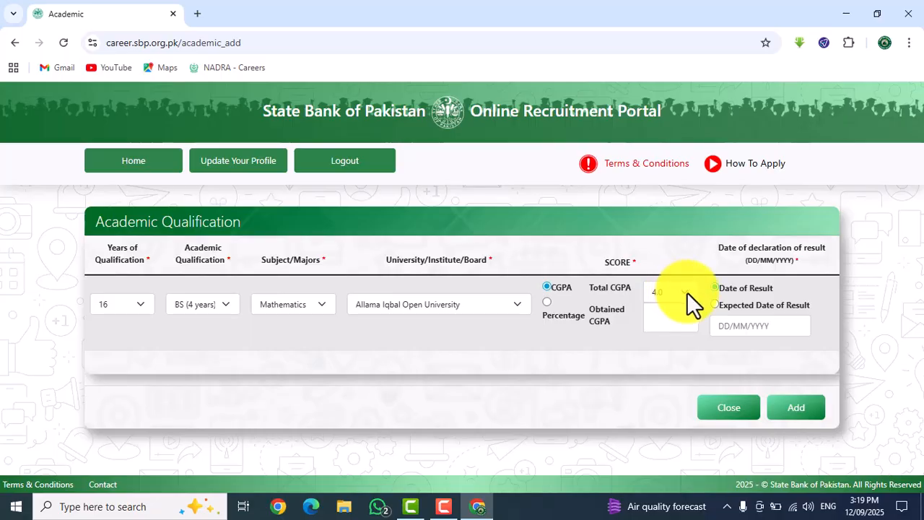
left_click(672, 315)
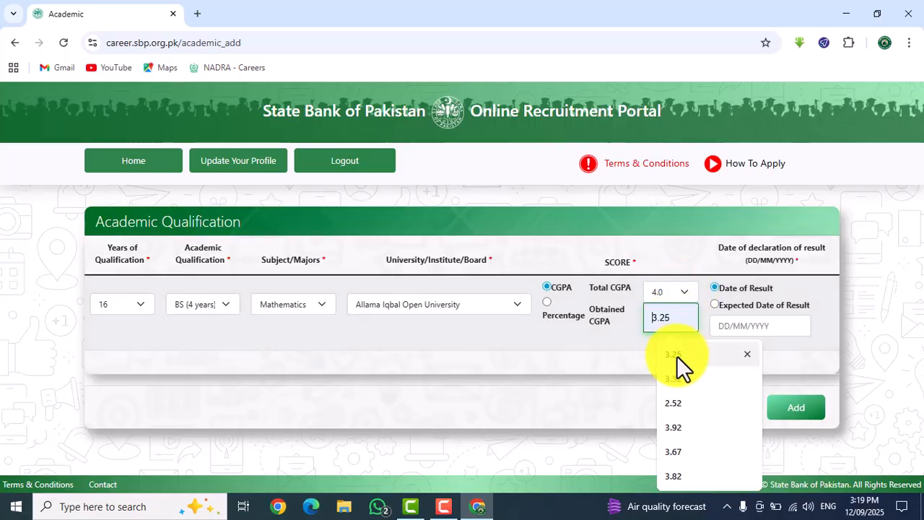
left_click(674, 354)
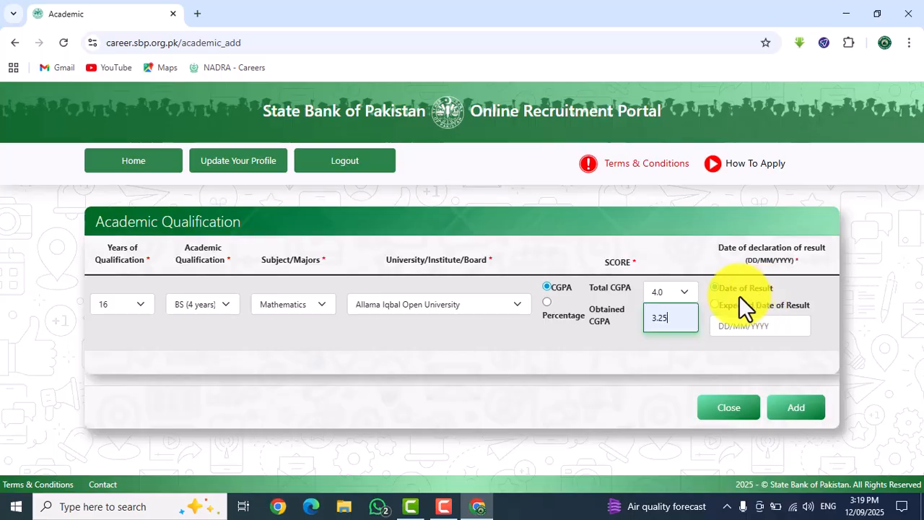
Set the result date to 31/08/2023 and add the qualification.
left_click(723, 323)
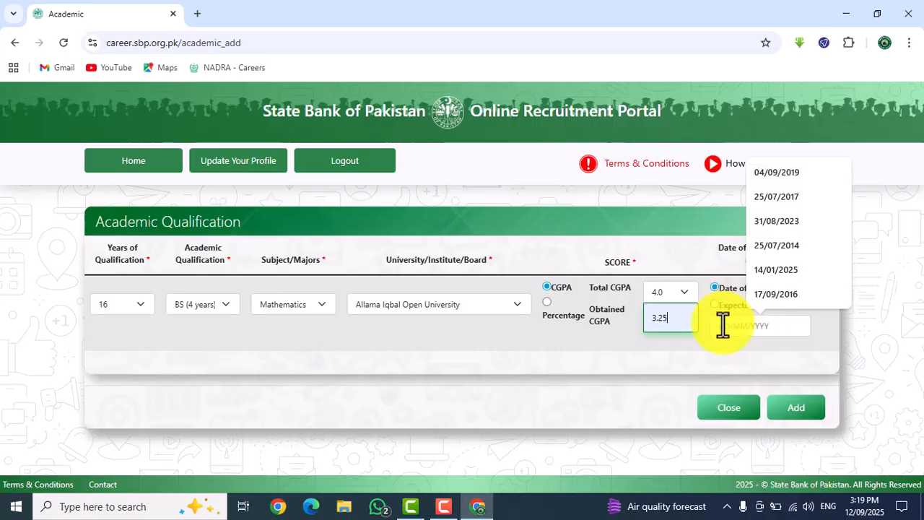
left_click(784, 222)
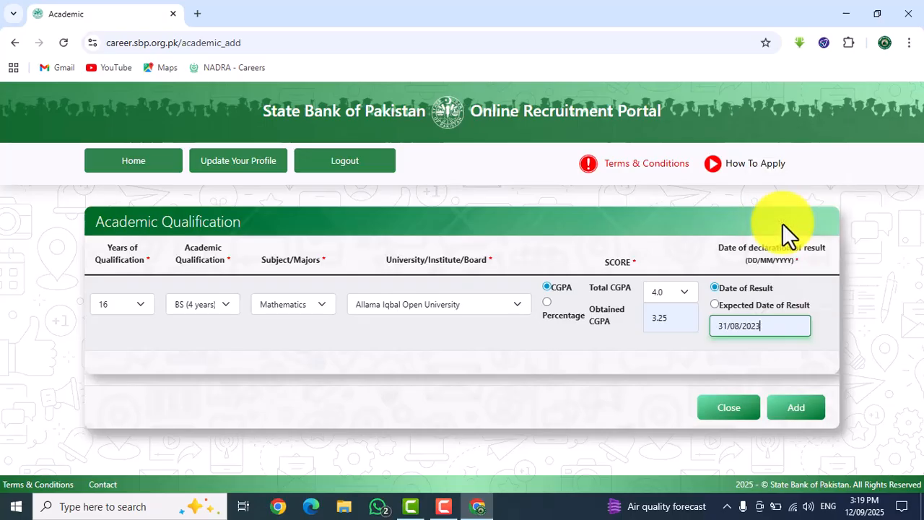
left_click(714, 306)
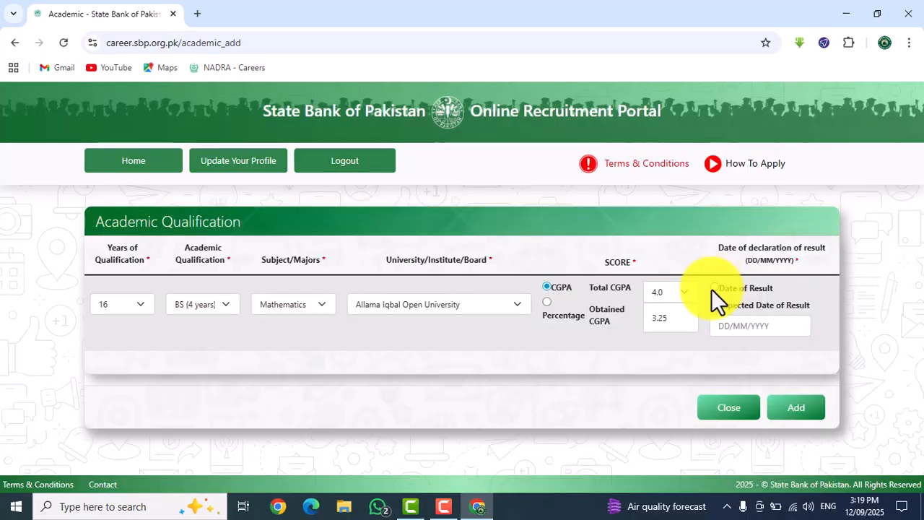
left_click(719, 288)
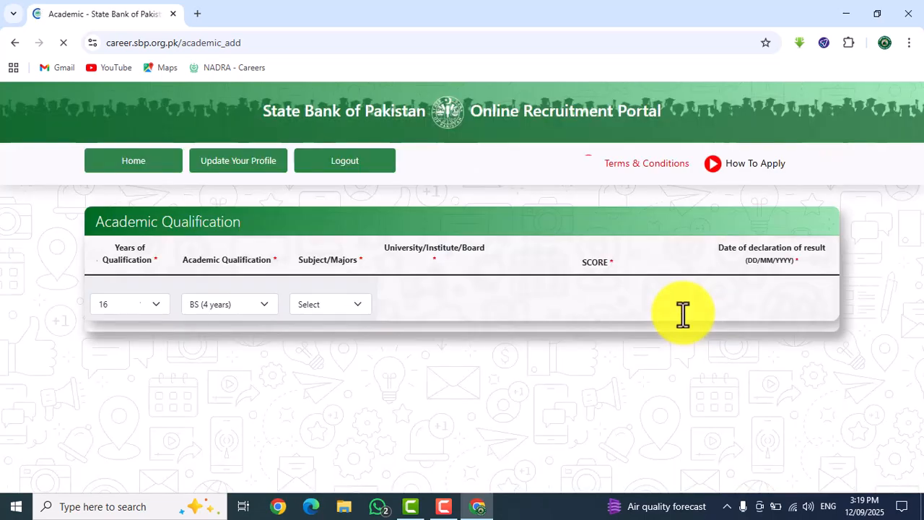
left_click(727, 320)
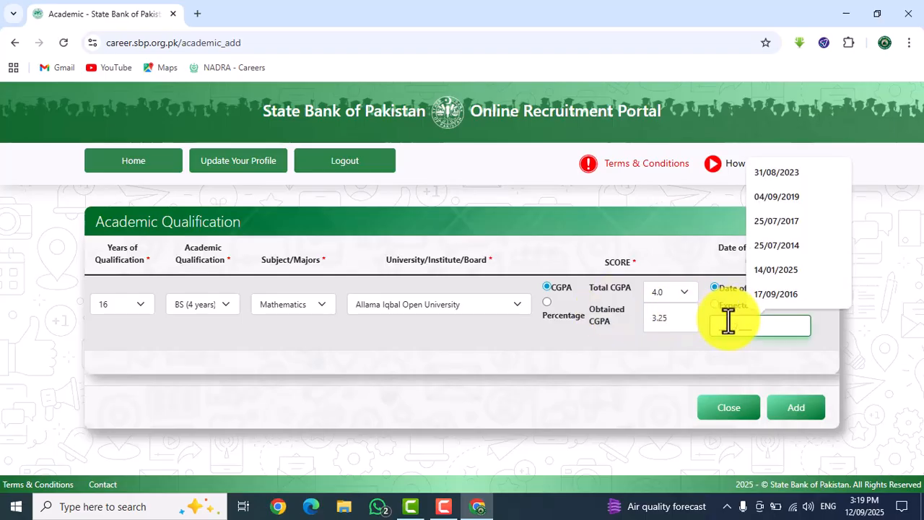
left_click(778, 174)
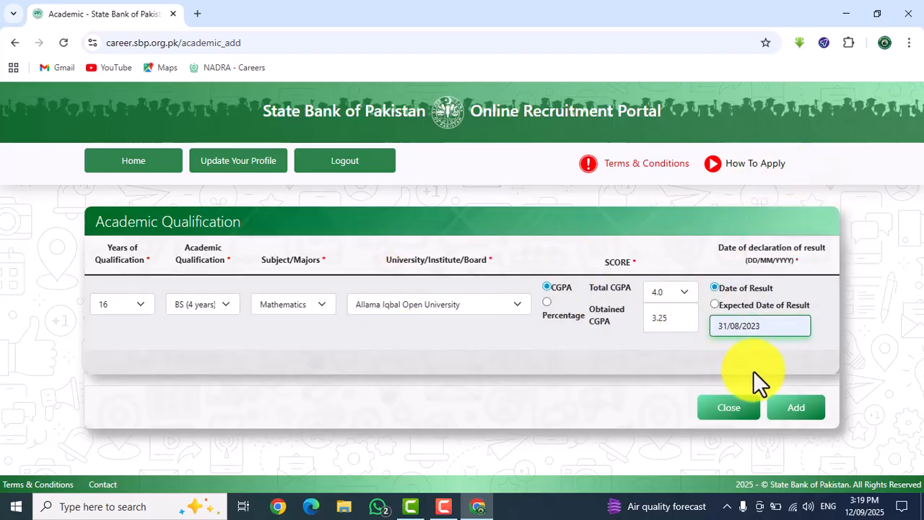
left_click(782, 408)
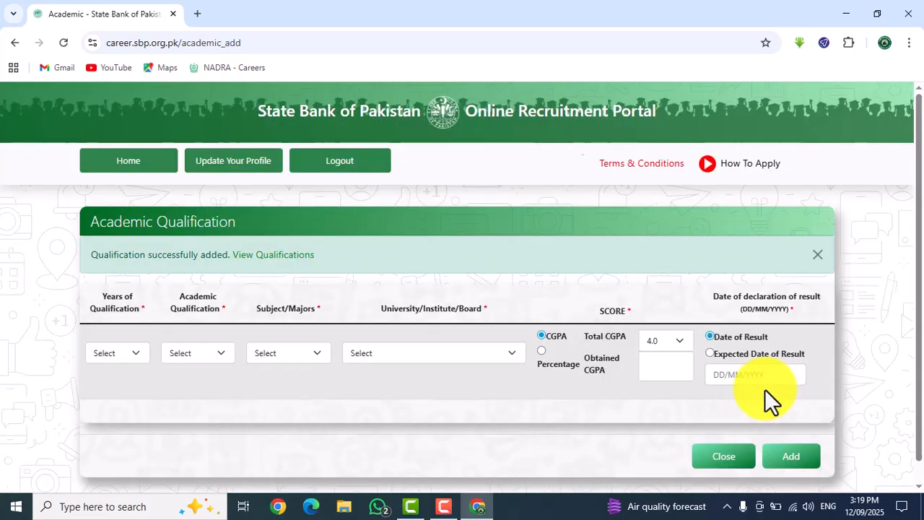
Set up a 12-year INTERMEDIATE qualification in COMPUTER SCIENCES from the Faisalabad board.
scroll(383, 316, "down", 1)
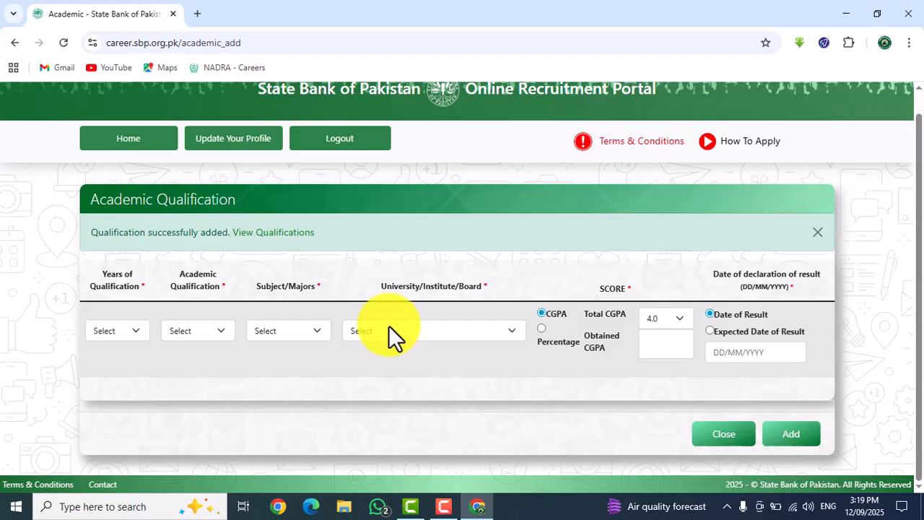
left_click(136, 330)
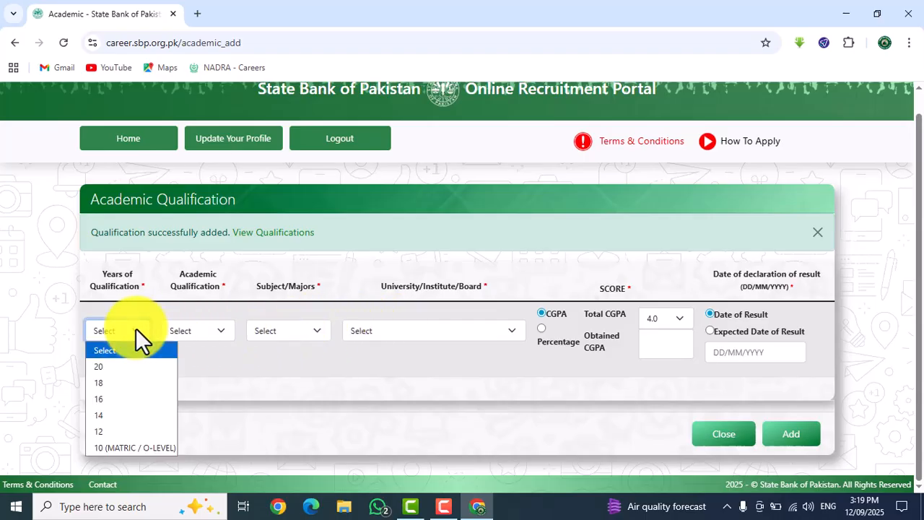
left_click(112, 431)
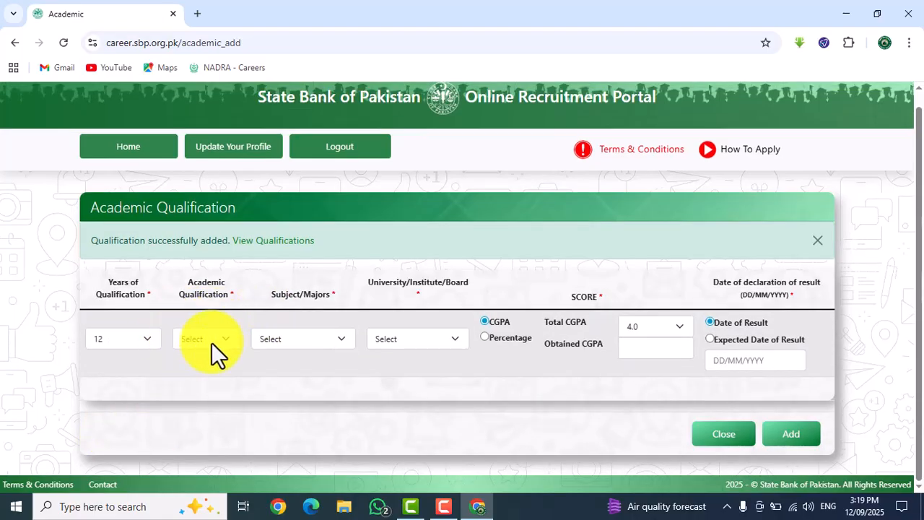
left_click(213, 342)
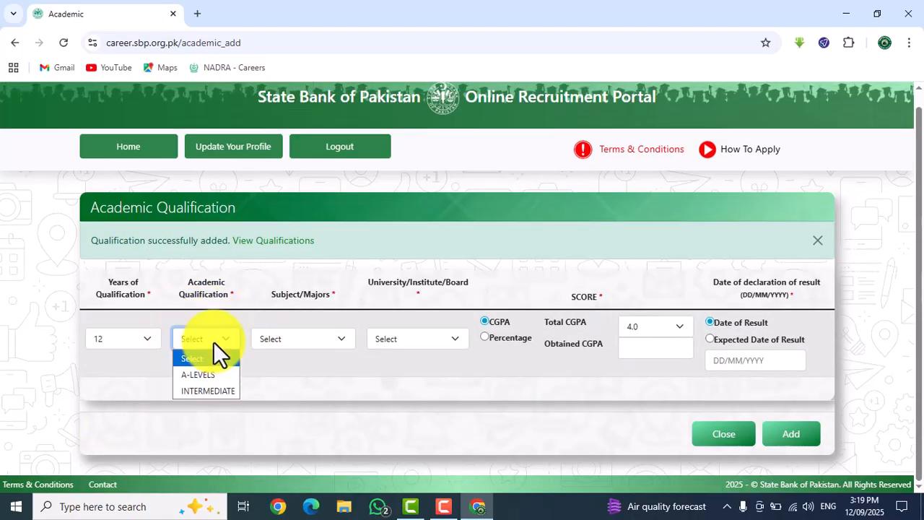
left_click(214, 394)
left_click(314, 343)
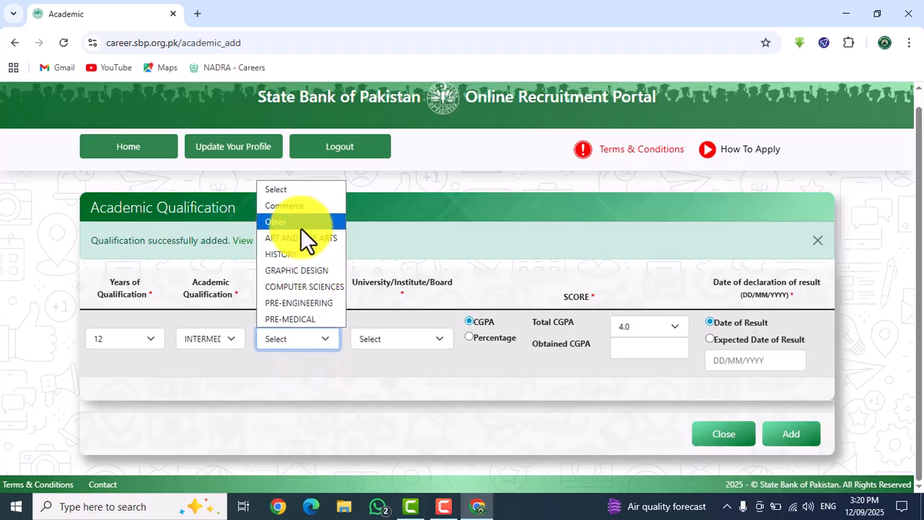
left_click(299, 285)
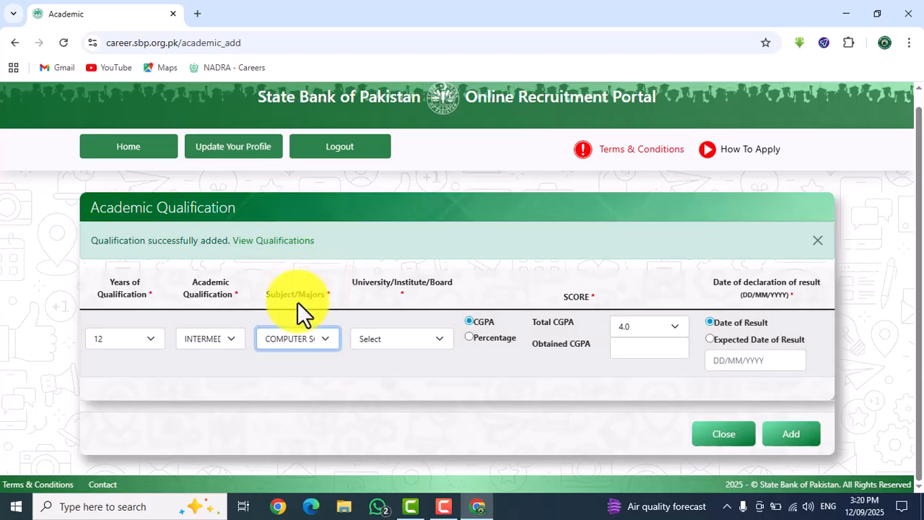
left_click(393, 337)
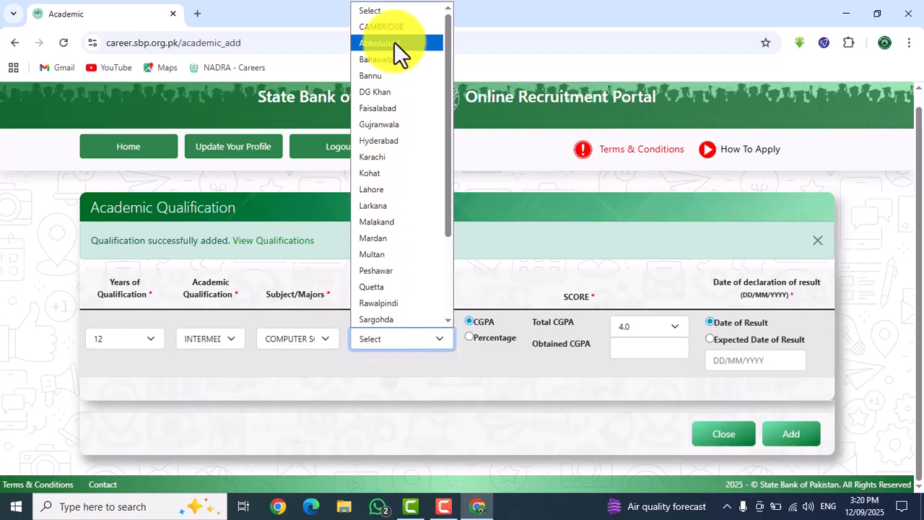
left_click(392, 108)
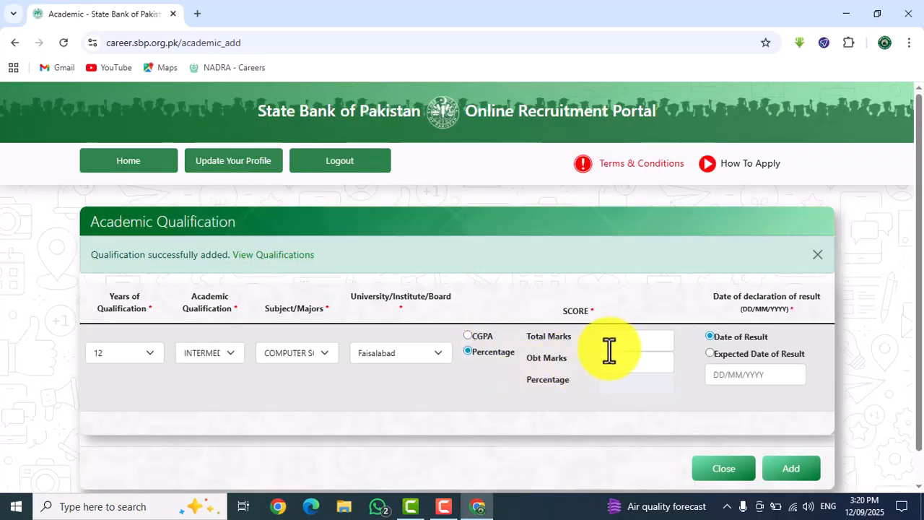
Enter 834 obtained marks out of 1100 total marks.
left_click(610, 350)
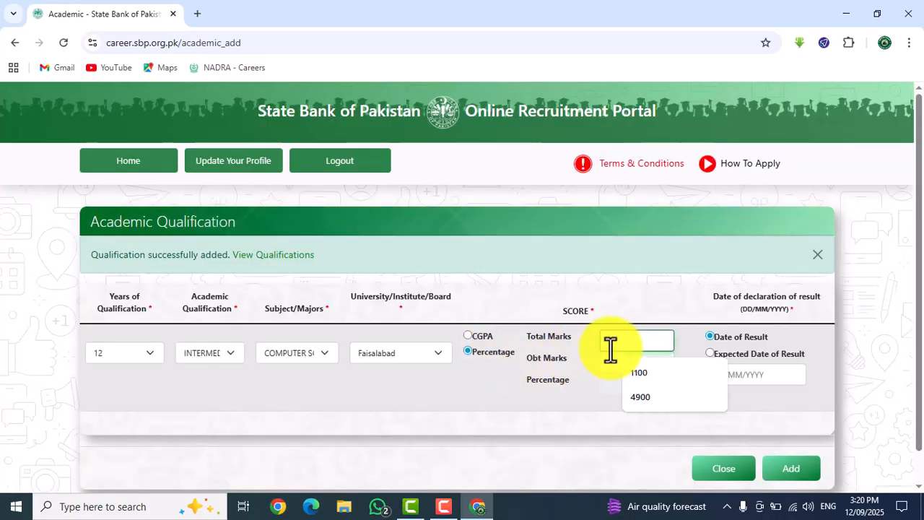
left_click(634, 373)
left_click(625, 364)
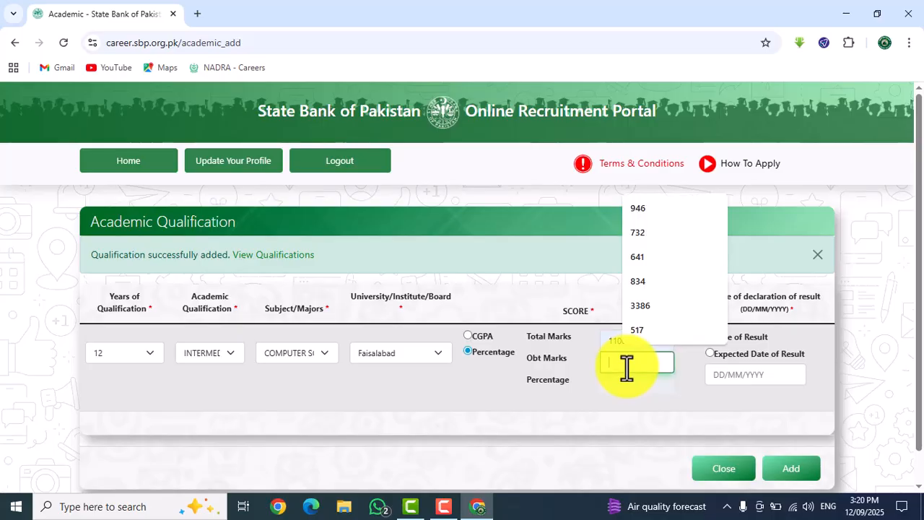
left_click(637, 282)
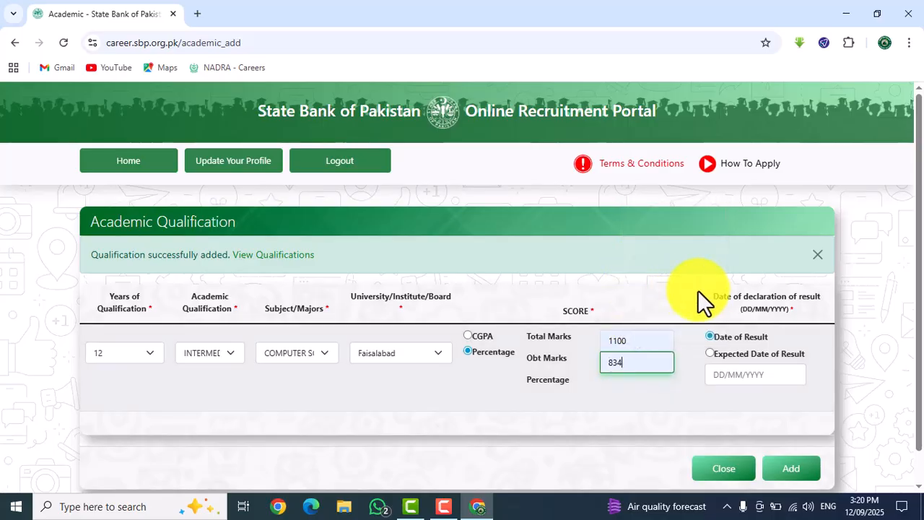
left_click(715, 357)
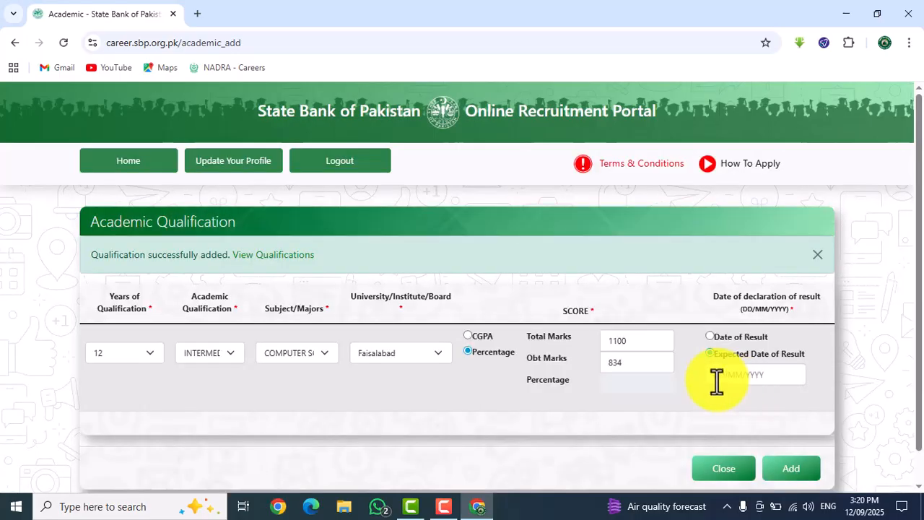
Enter the result date and save the Intermediate record to the qualifications list.
left_click(716, 381)
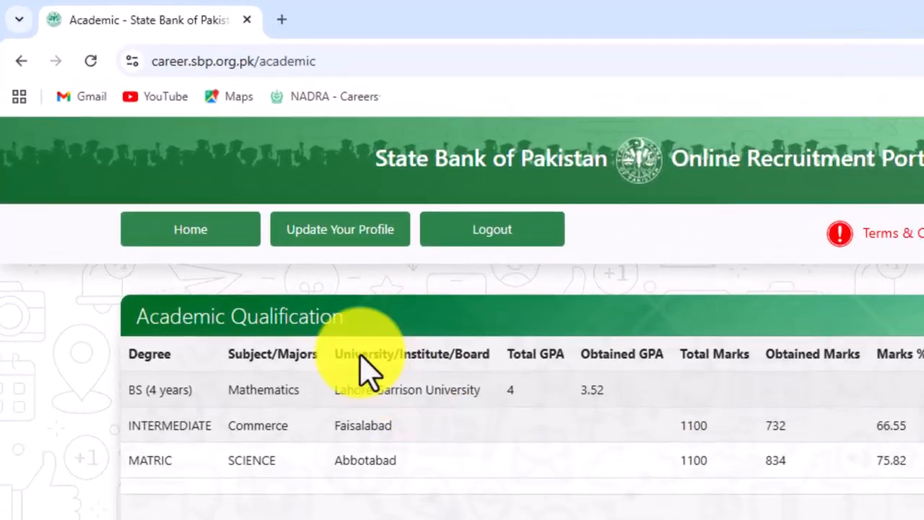
mouse_move(195, 164)
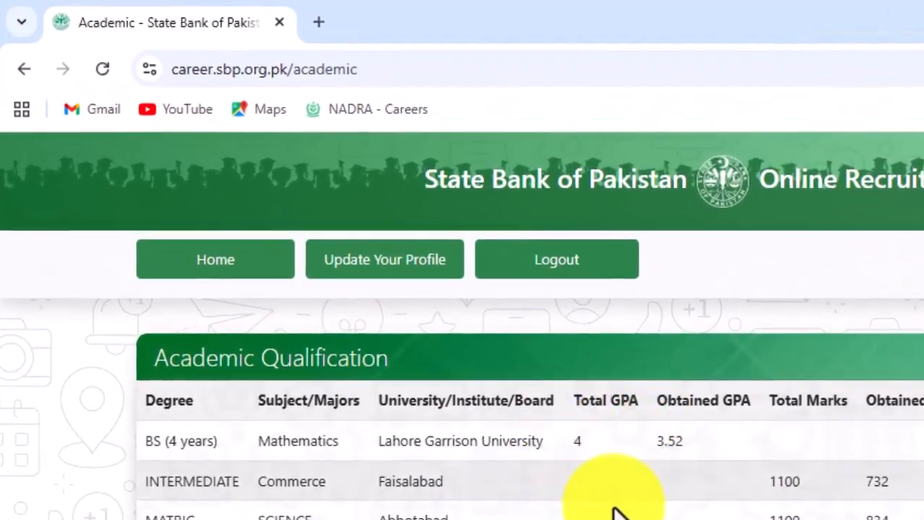
mouse_move(393, 272)
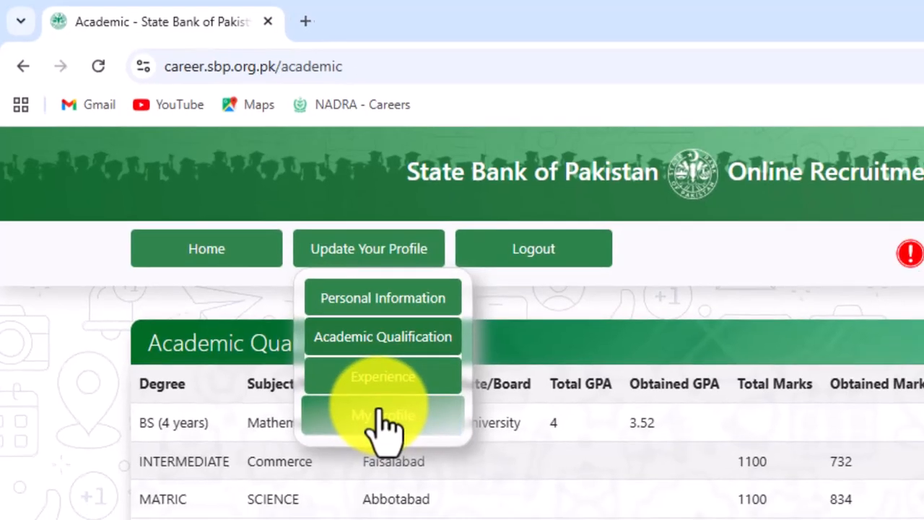
Upload the signature from My Profile, then go to the Profile Picture upload page.
left_click(400, 440)
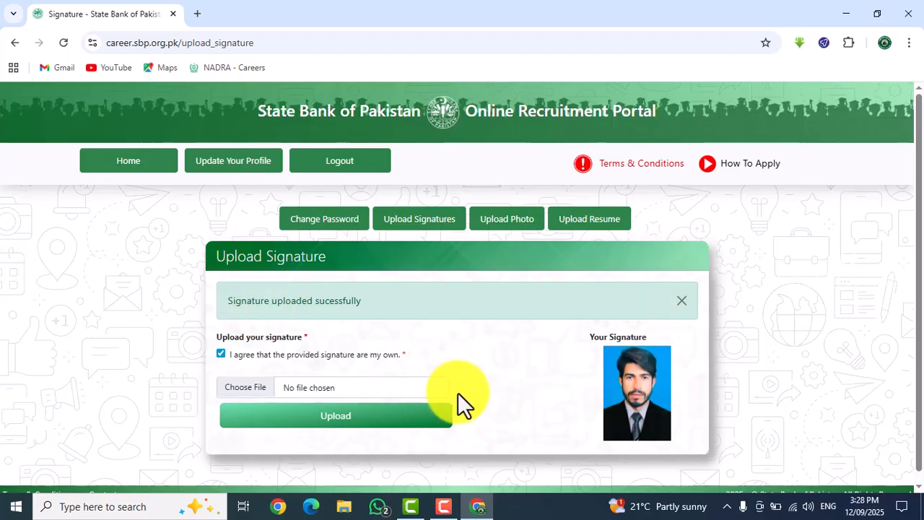
left_click(492, 221)
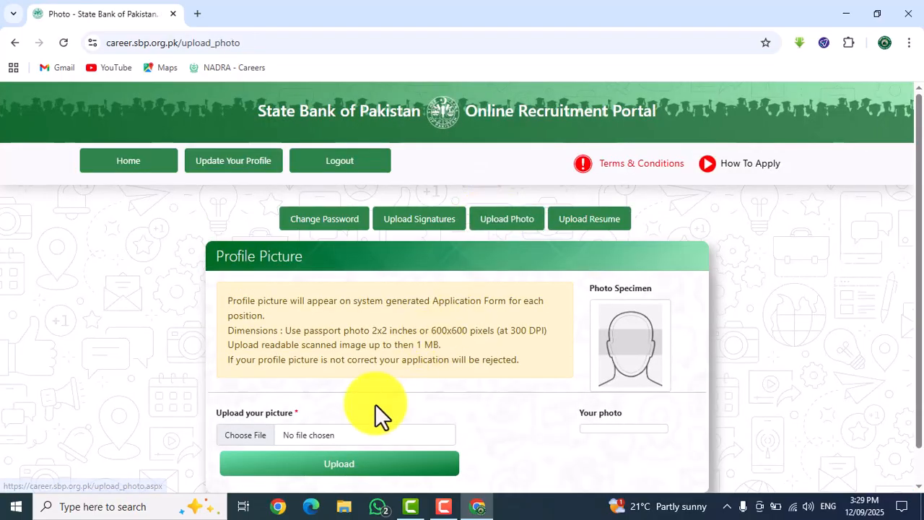
Scroll down the portal page and follow the link to the resume upload page.
scroll(332, 423, "down", 1)
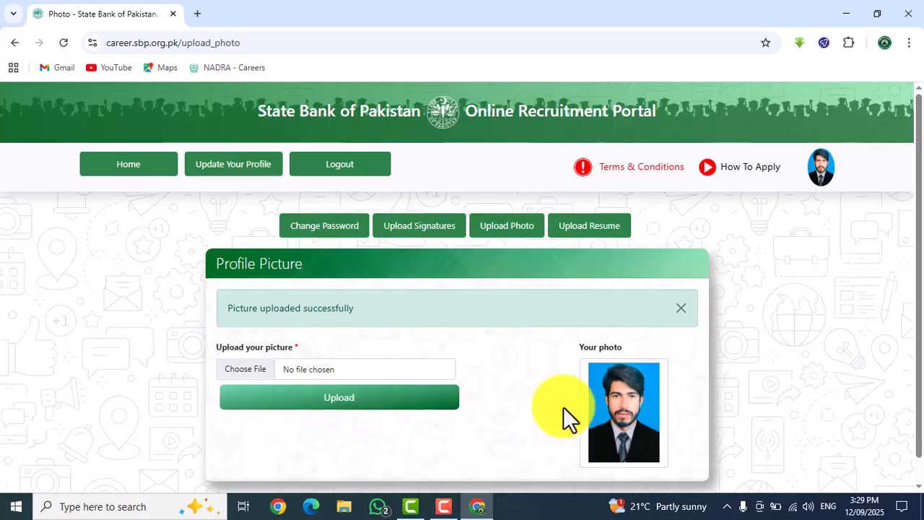
scroll(364, 422, "down", 1)
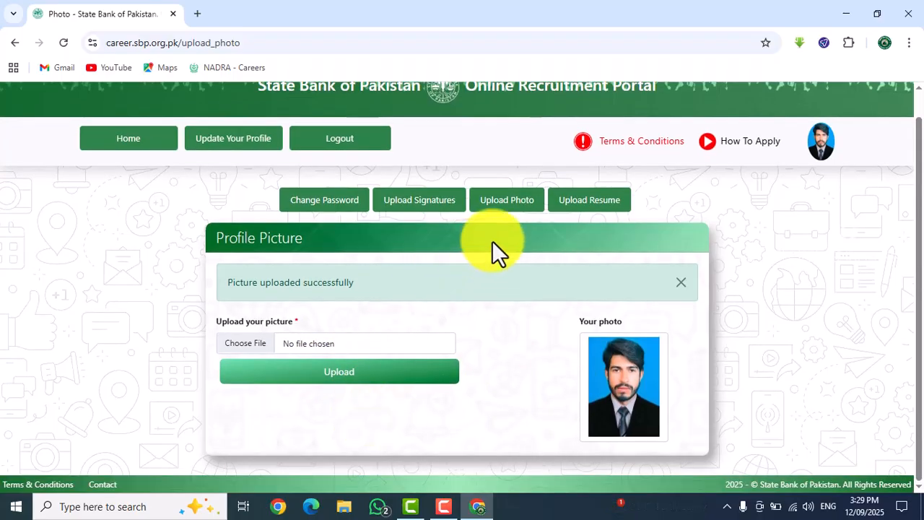
left_click(572, 199)
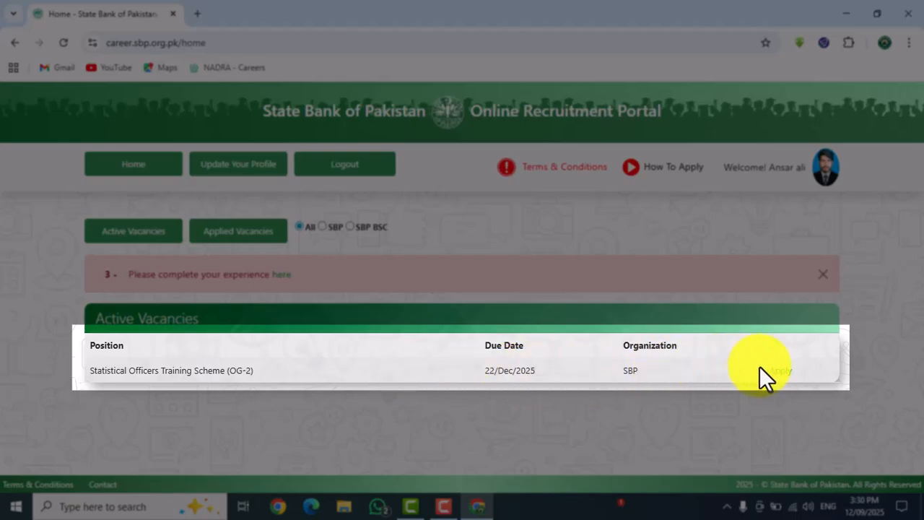
Start the Statistical Officers Training Scheme (OG-2) application and show its required qualifications.
left_click(781, 373)
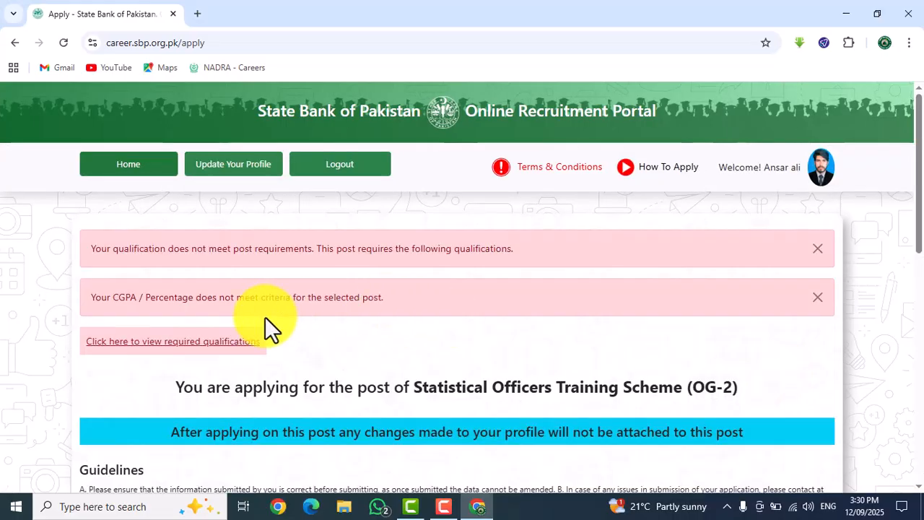
scroll(269, 314, "down", 10)
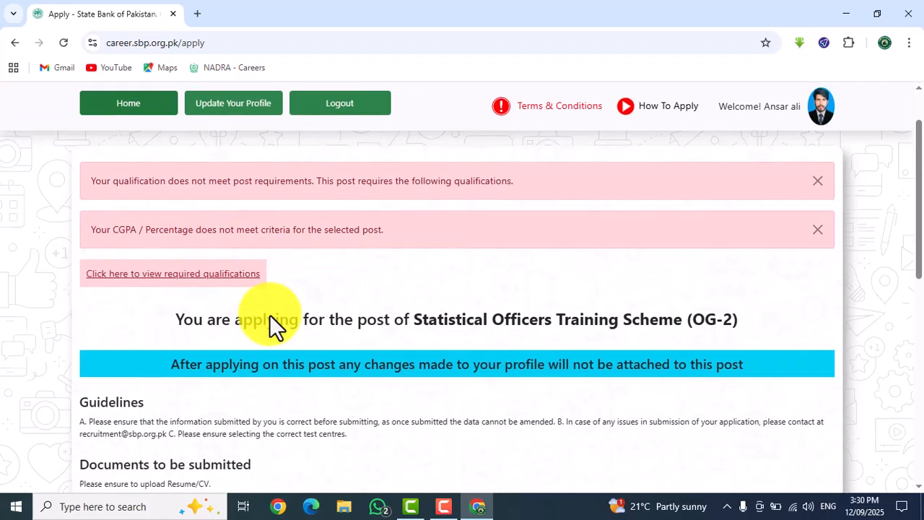
scroll(303, 233, "up", 10)
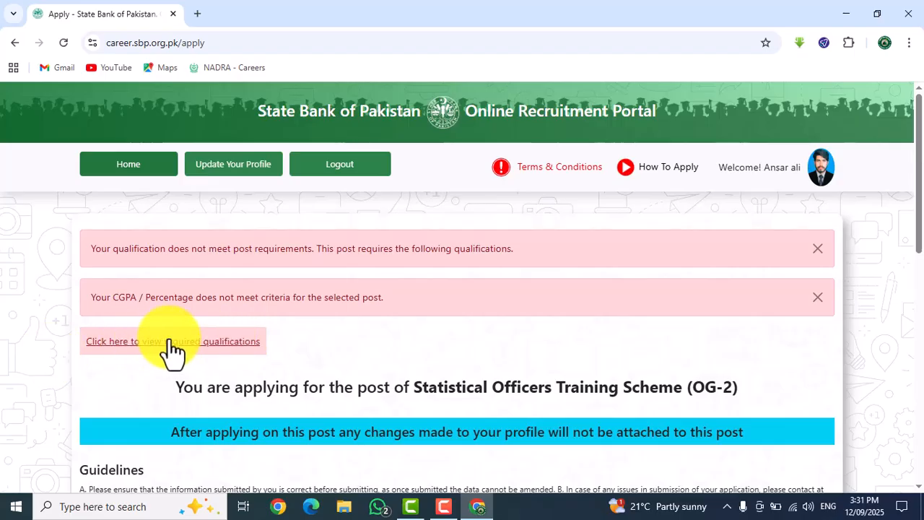
scroll(167, 343, "down", 2)
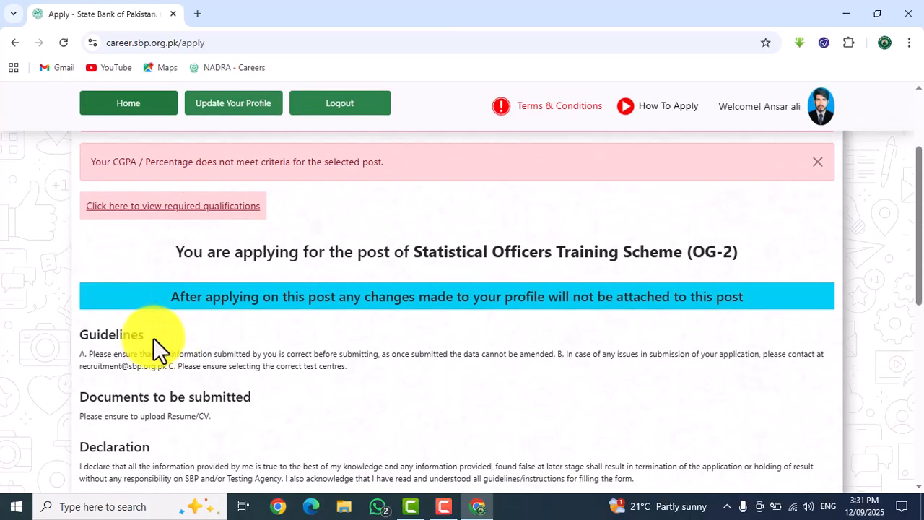
left_click(238, 213)
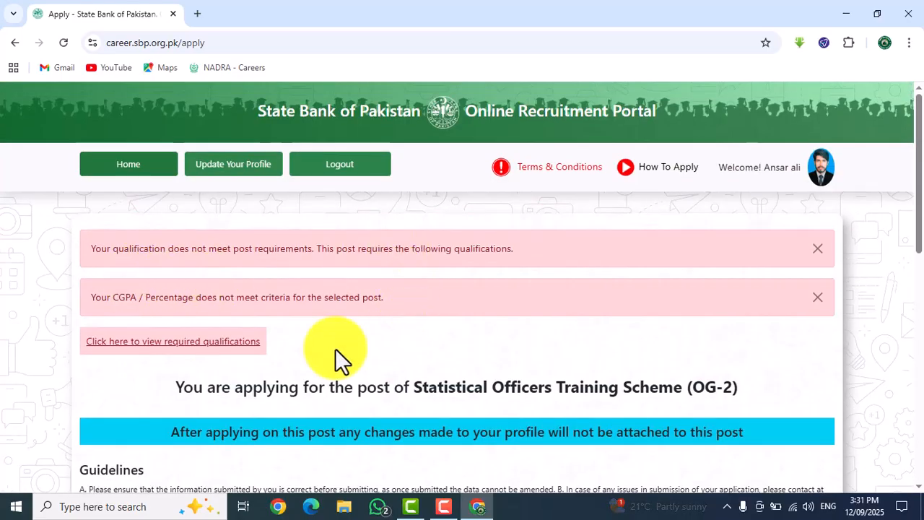
Tick the terms agreement, true-information and no-amendment declarations.
scroll(241, 365, "down", 10)
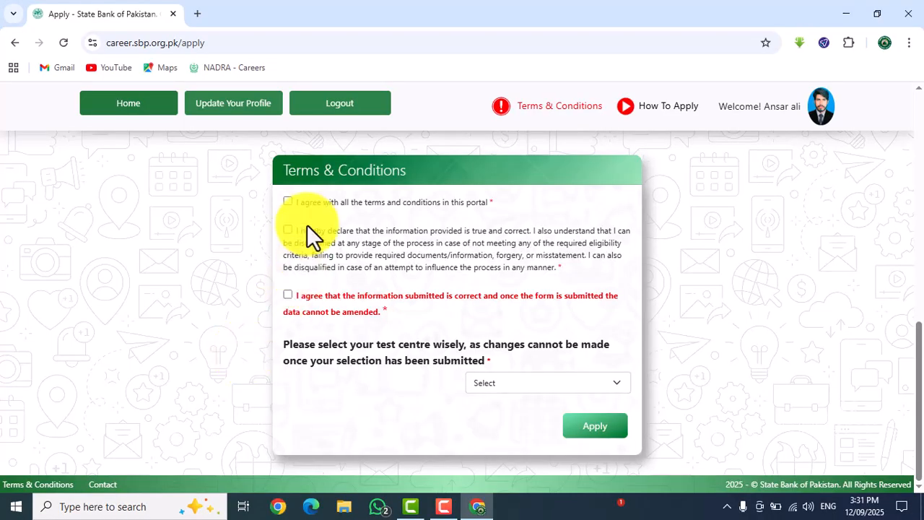
left_click(288, 202)
left_click(287, 230)
left_click(287, 295)
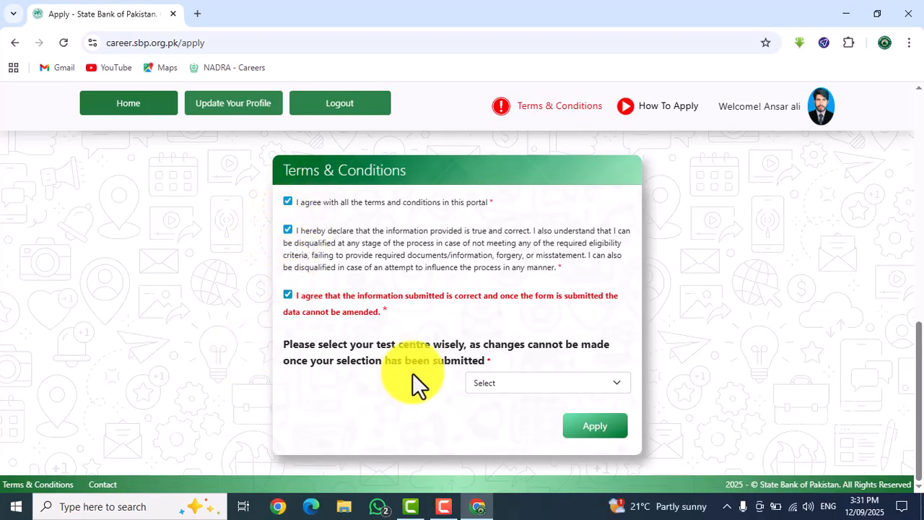
Select Faisalabad as the test centre and submit the application.
left_click(536, 385)
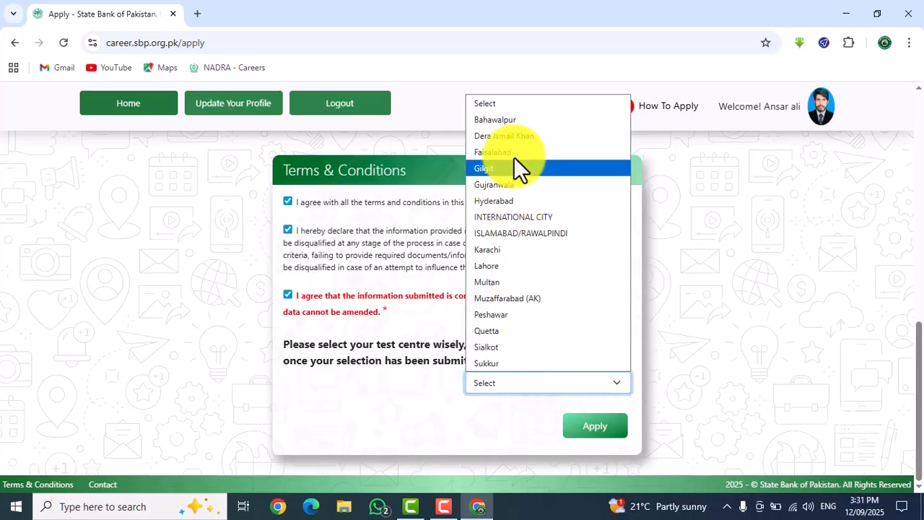
left_click(507, 153)
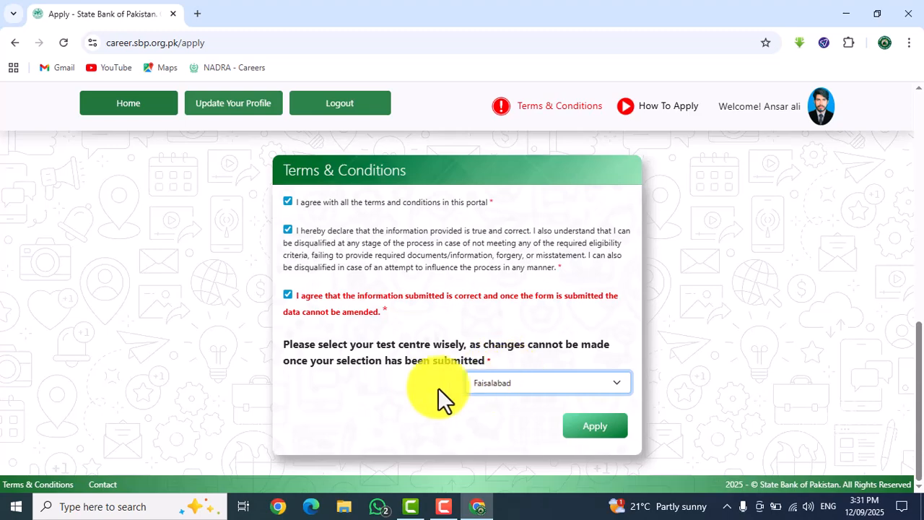
left_click(586, 427)
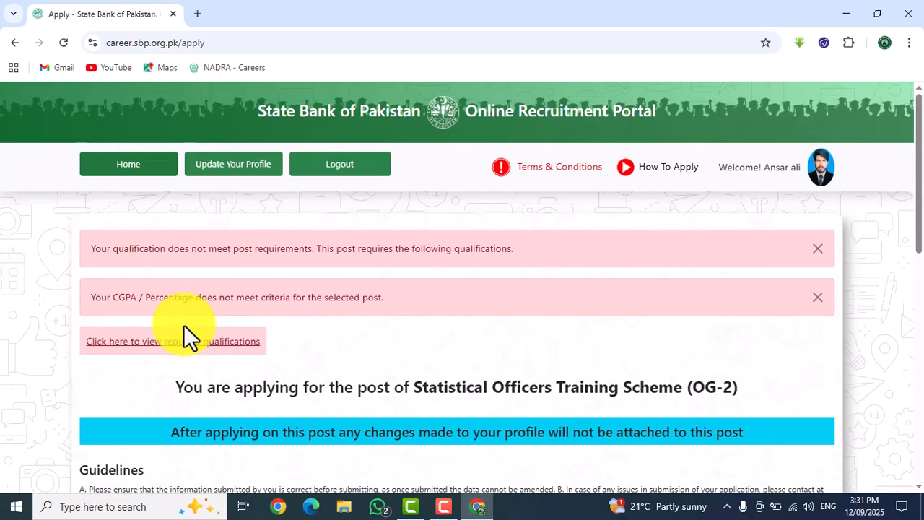